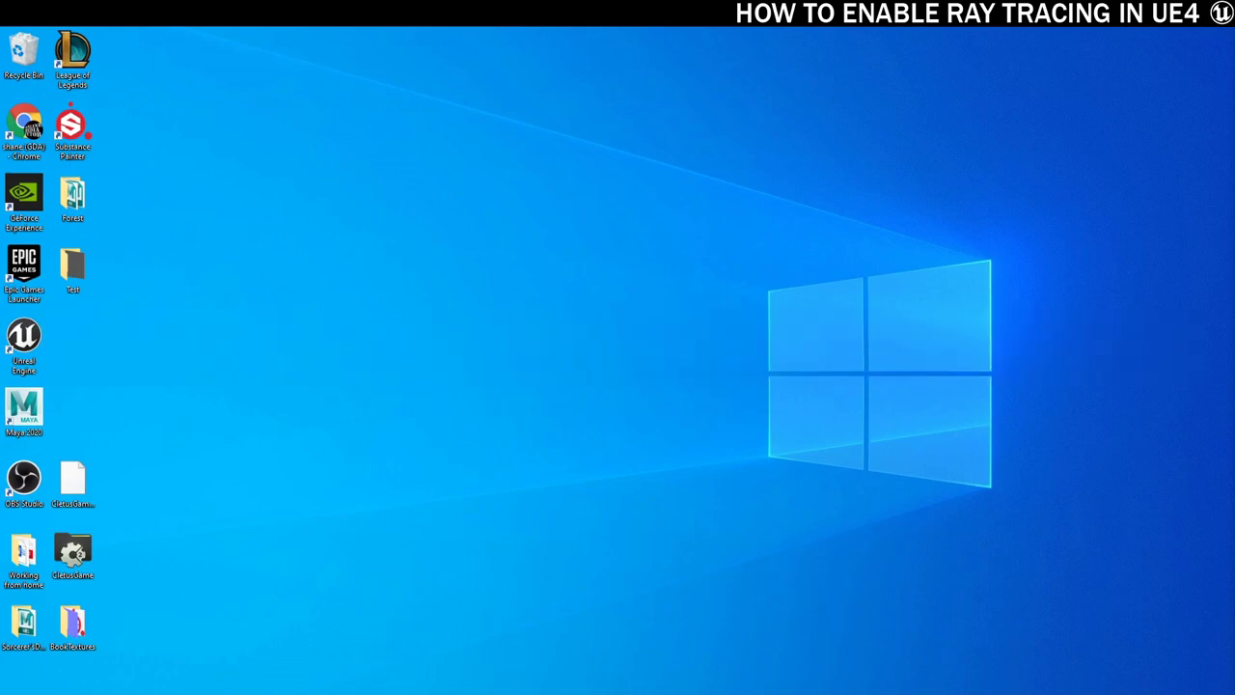
Confirm the Windows version is 1909 with winver, then launch Unreal Engine 4.25.3
key("super")
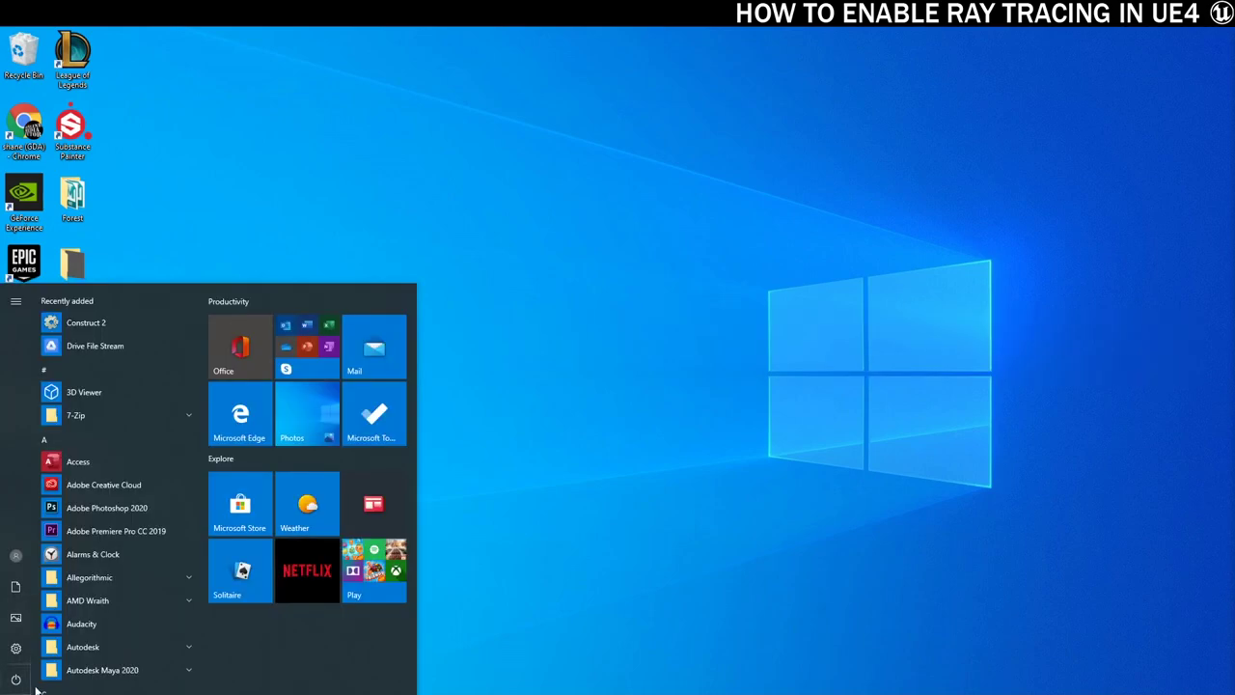
type("winver")
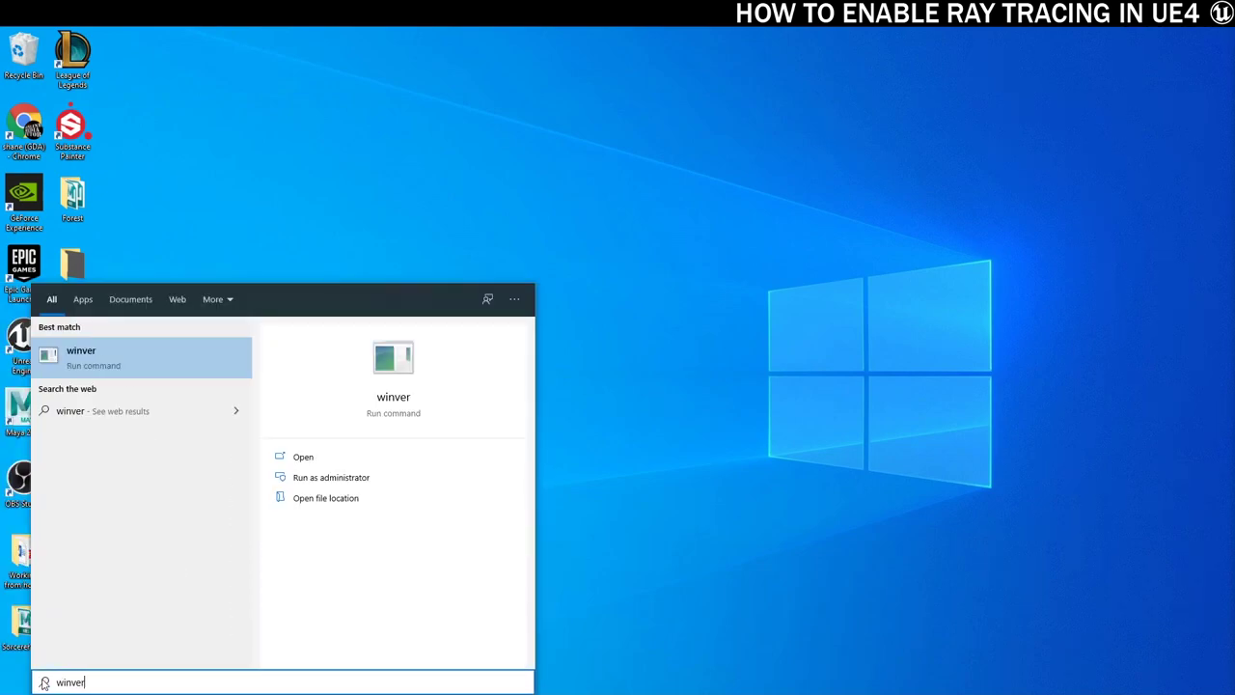
left_click(105, 356)
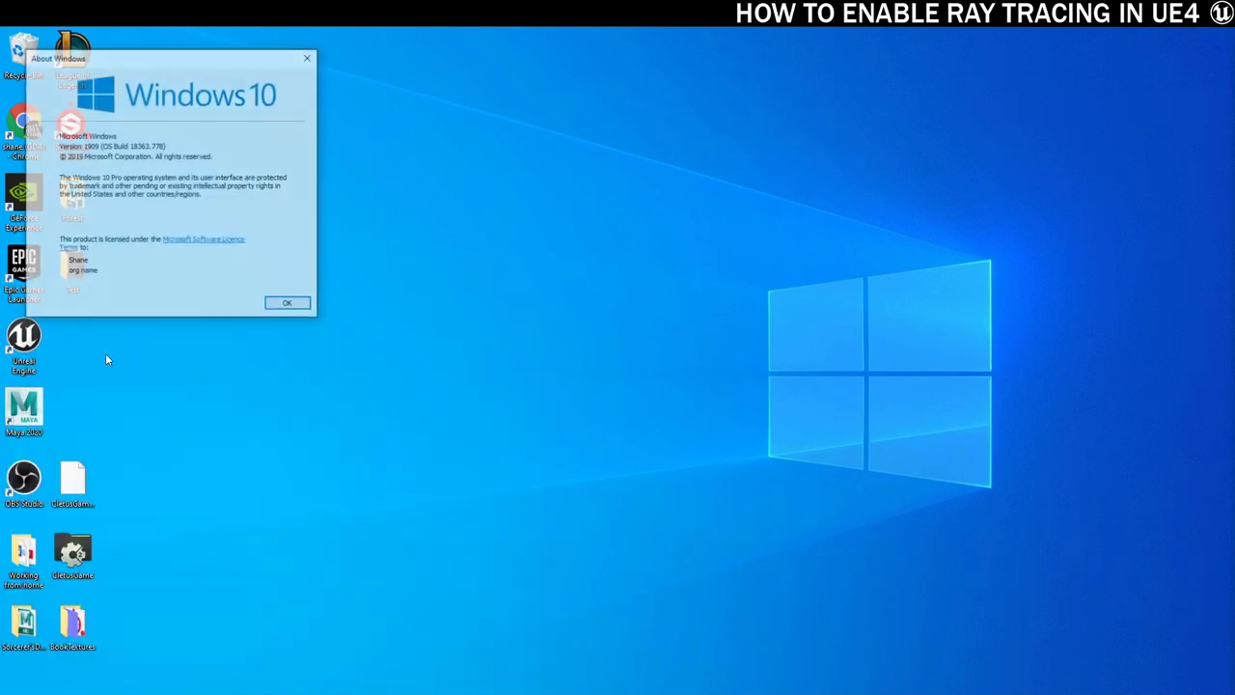
left_click_drag(216, 58, 612, 177)
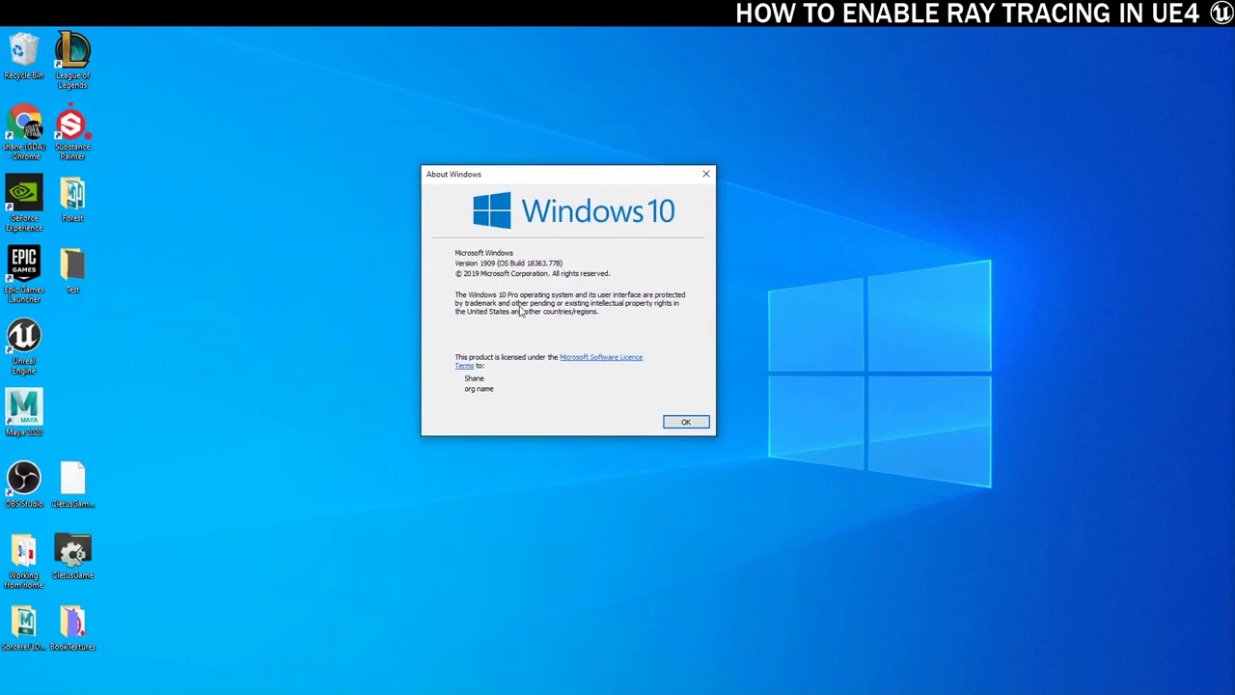
left_click(686, 423)
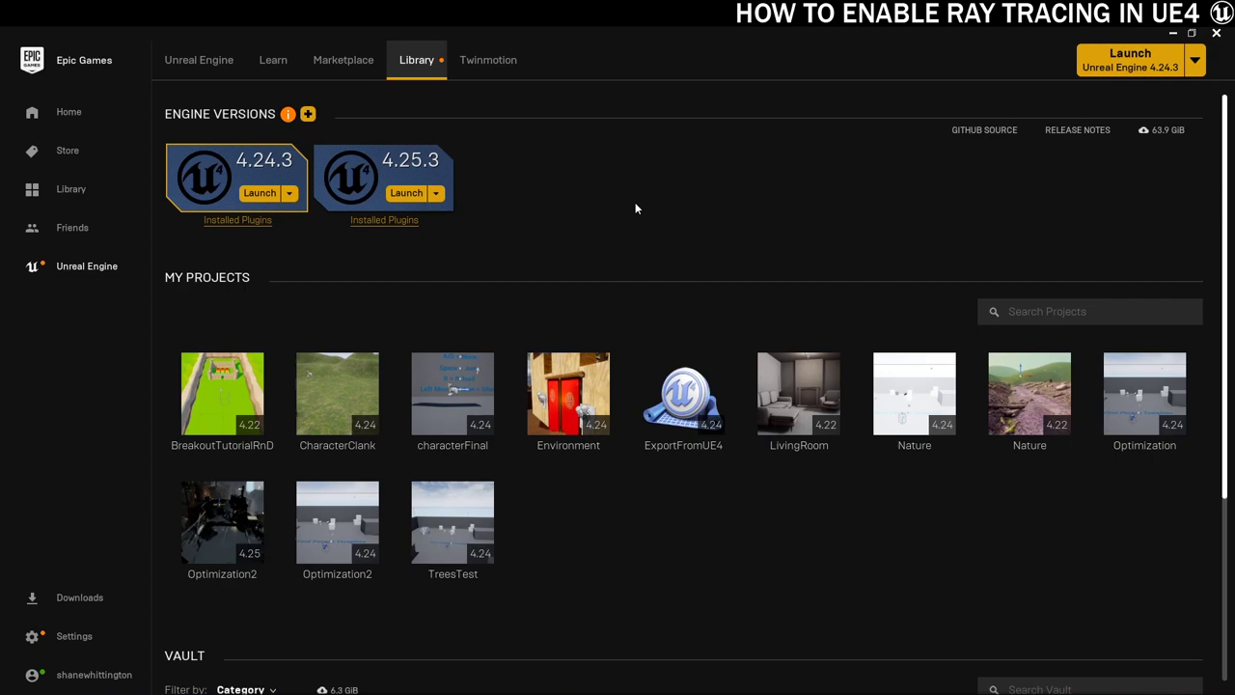
left_click(409, 194)
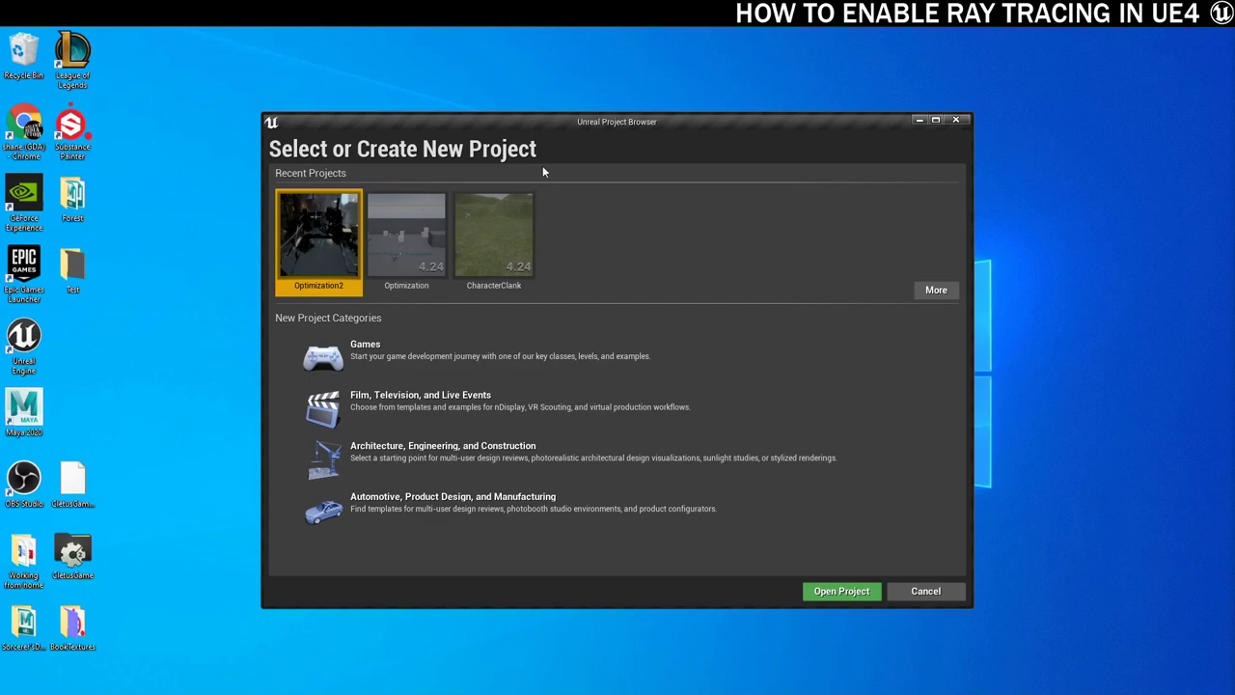
Start a new Games project from the First Person template
left_click(397, 346)
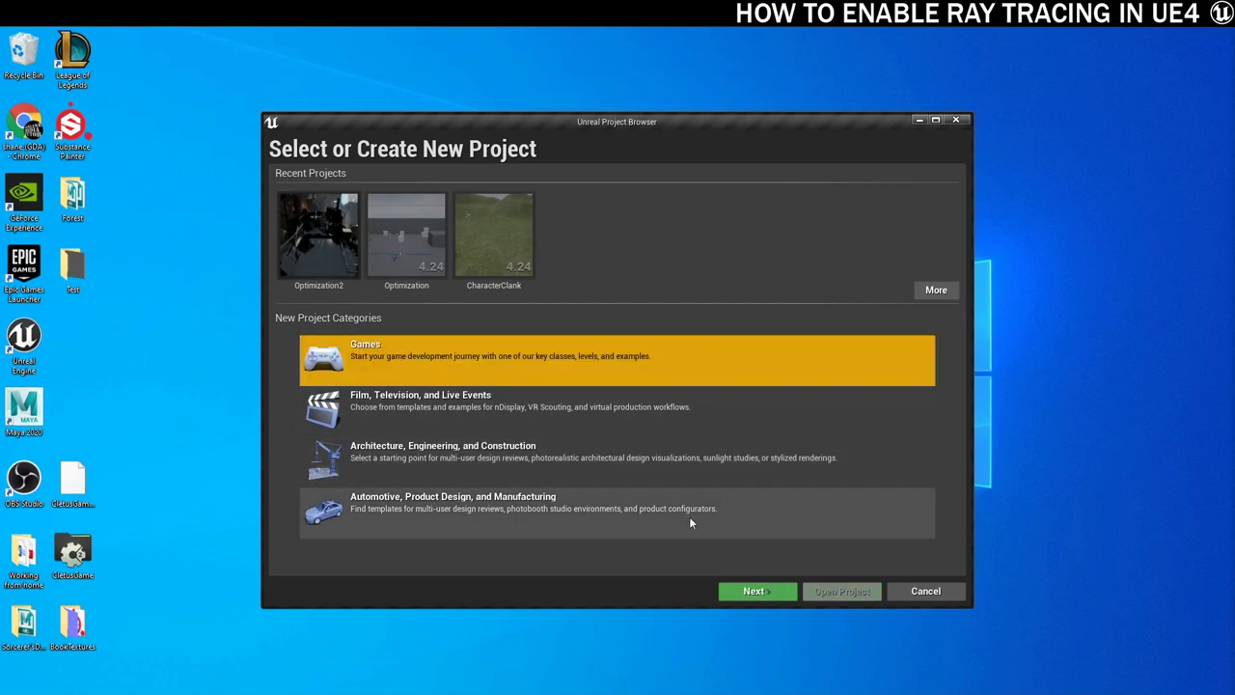
left_click(765, 594)
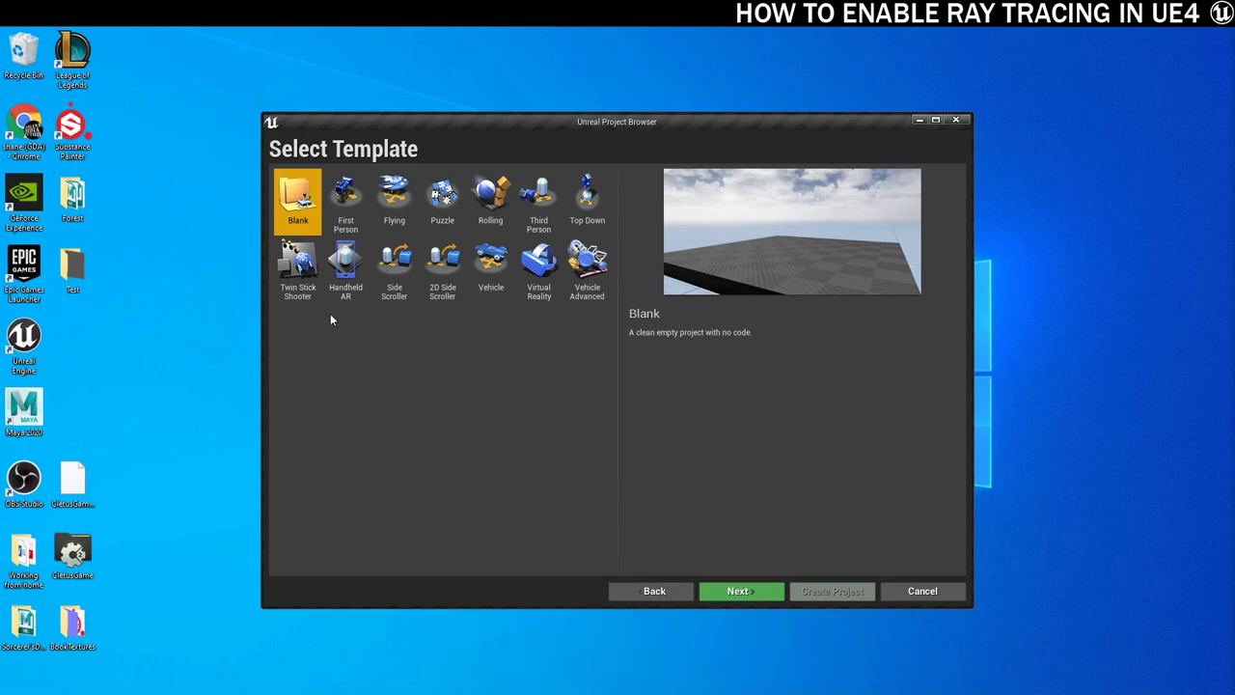
left_click(345, 200)
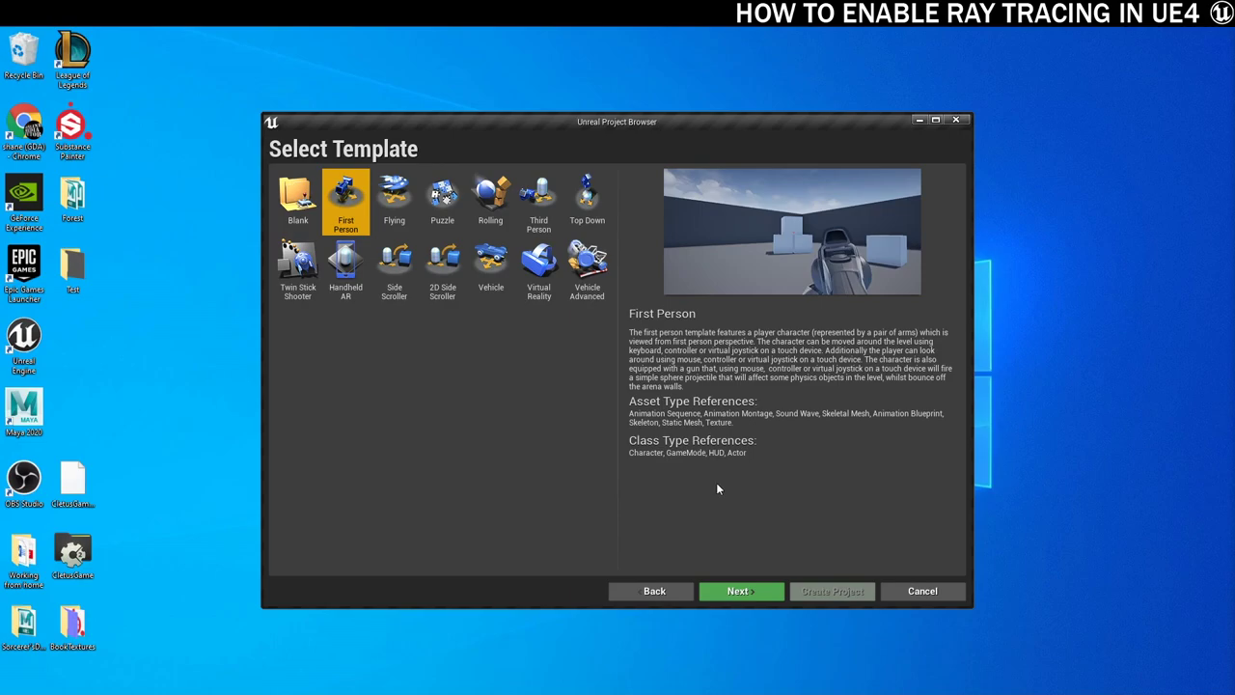
left_click(740, 591)
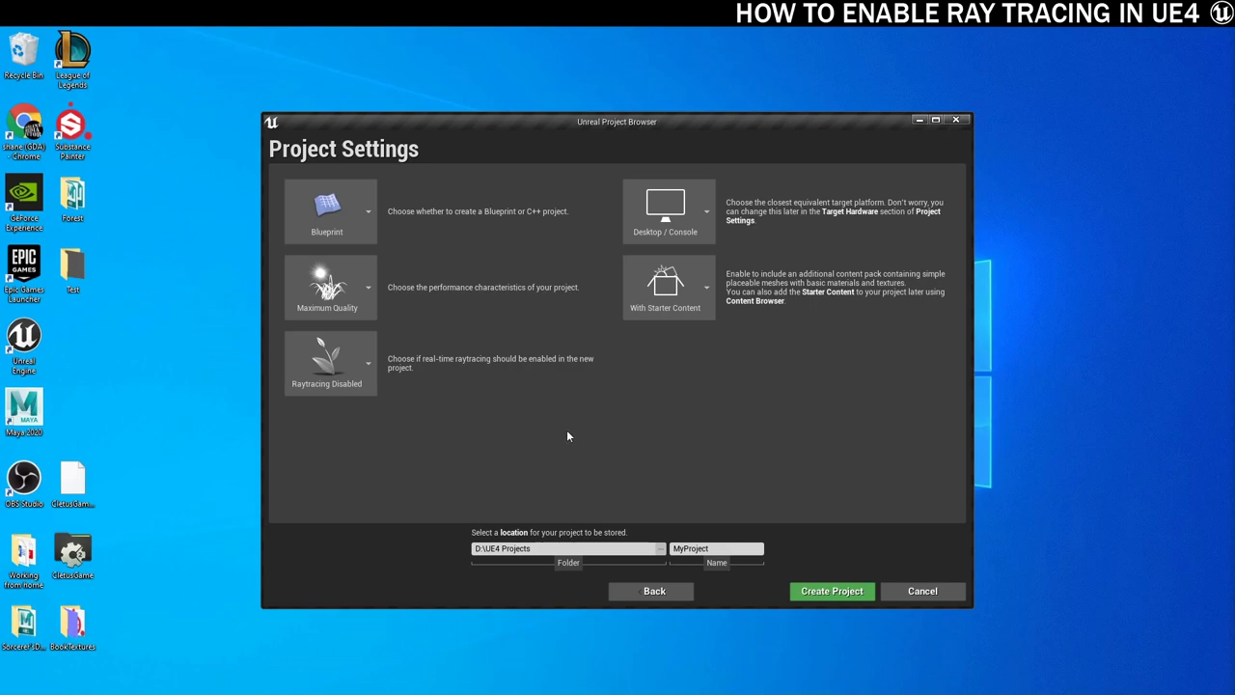
Set Raytracing Enabled, name the project RT3, and create it
left_click(352, 360)
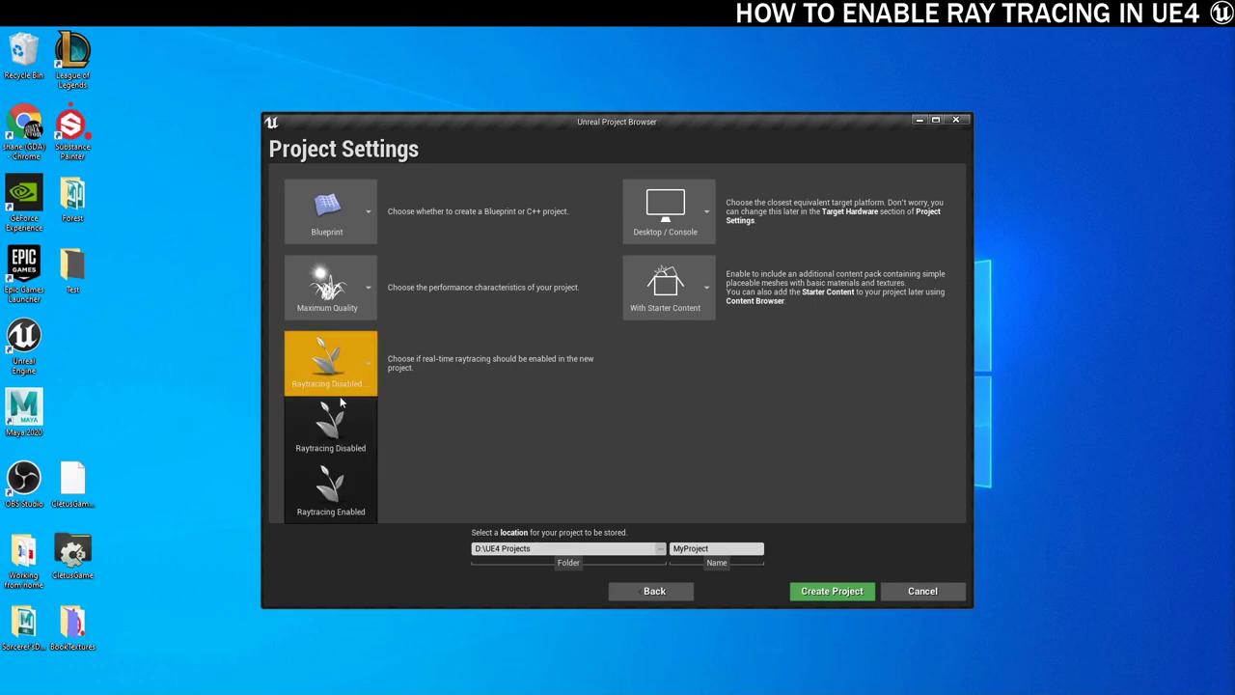
left_click(349, 492)
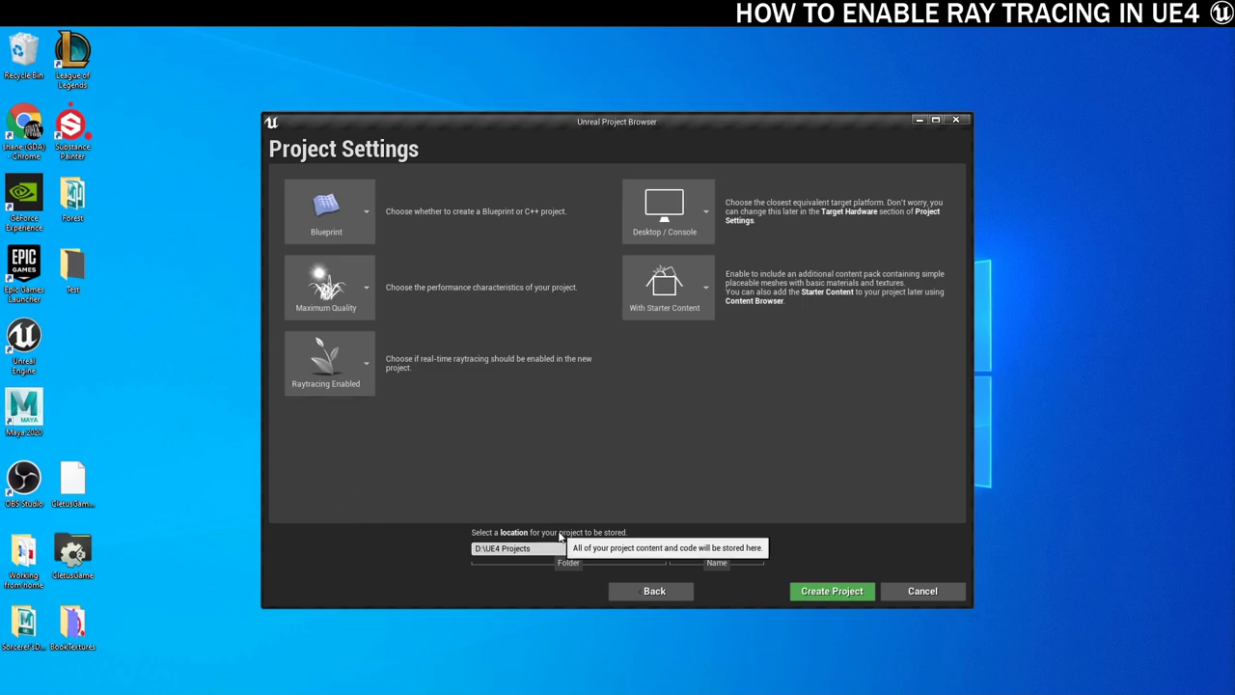
key("BackSpace")
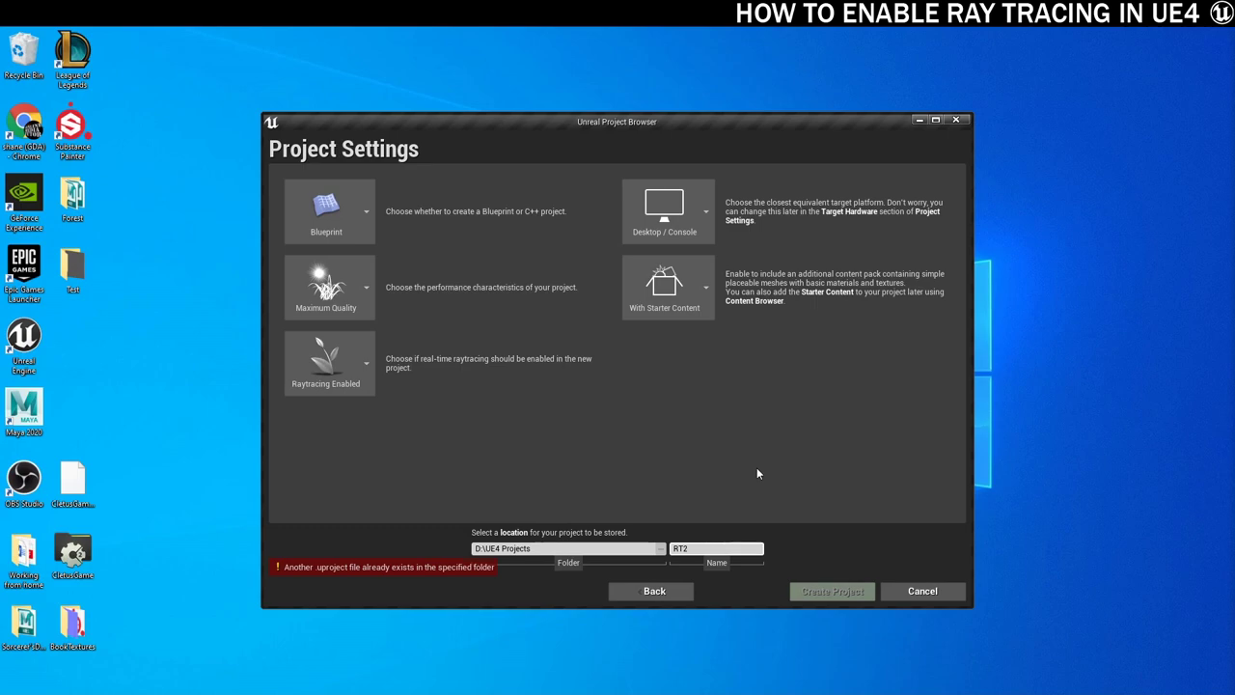
type("3")
left_click(831, 591)
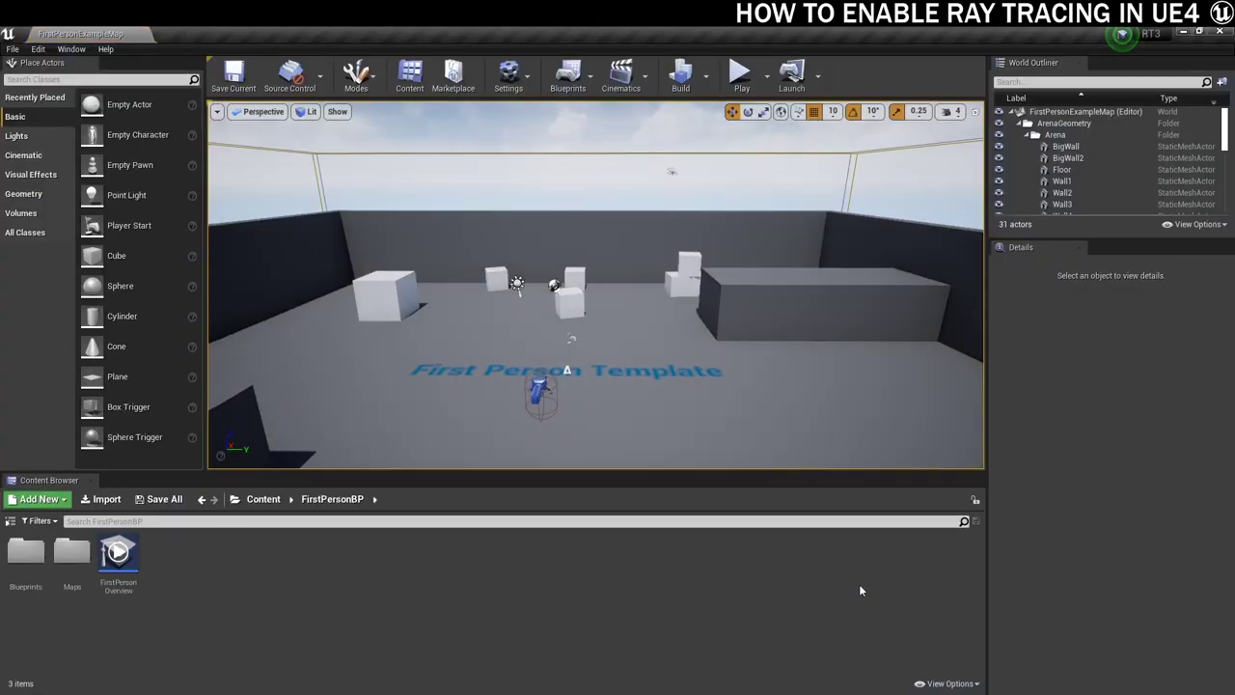
Open the StarterMap level from Content/StarterContent/Maps
left_click(264, 499)
double_click(162, 556)
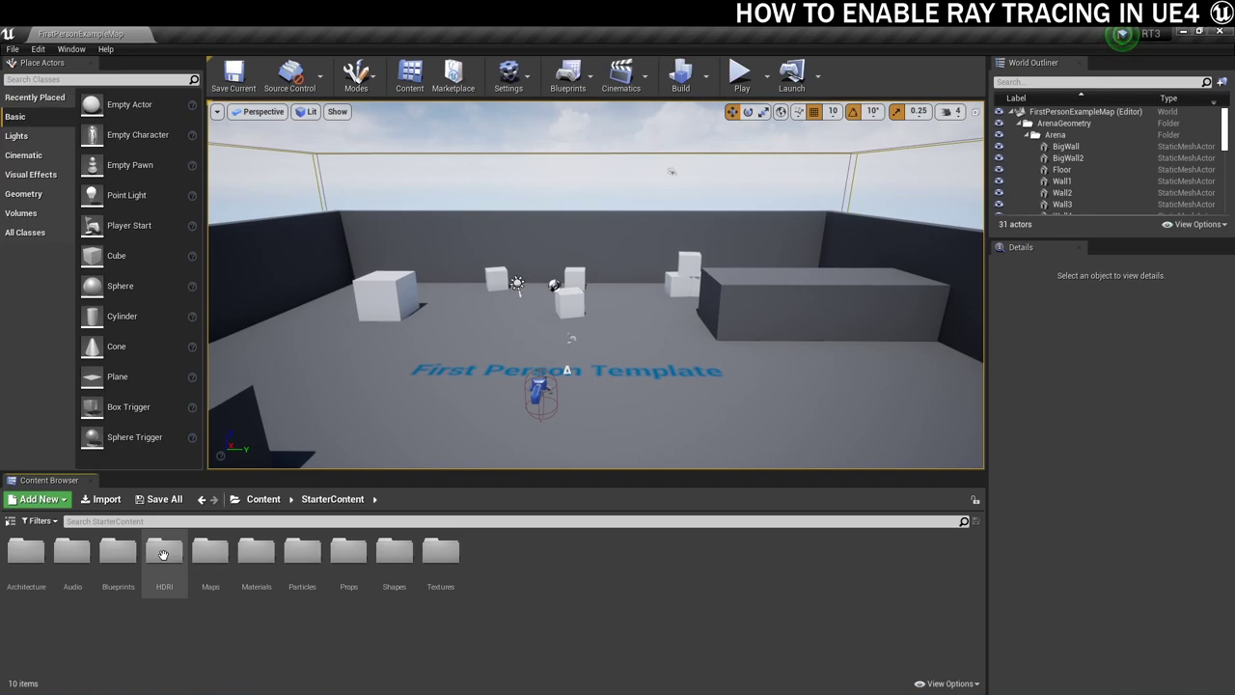
double_click(205, 555)
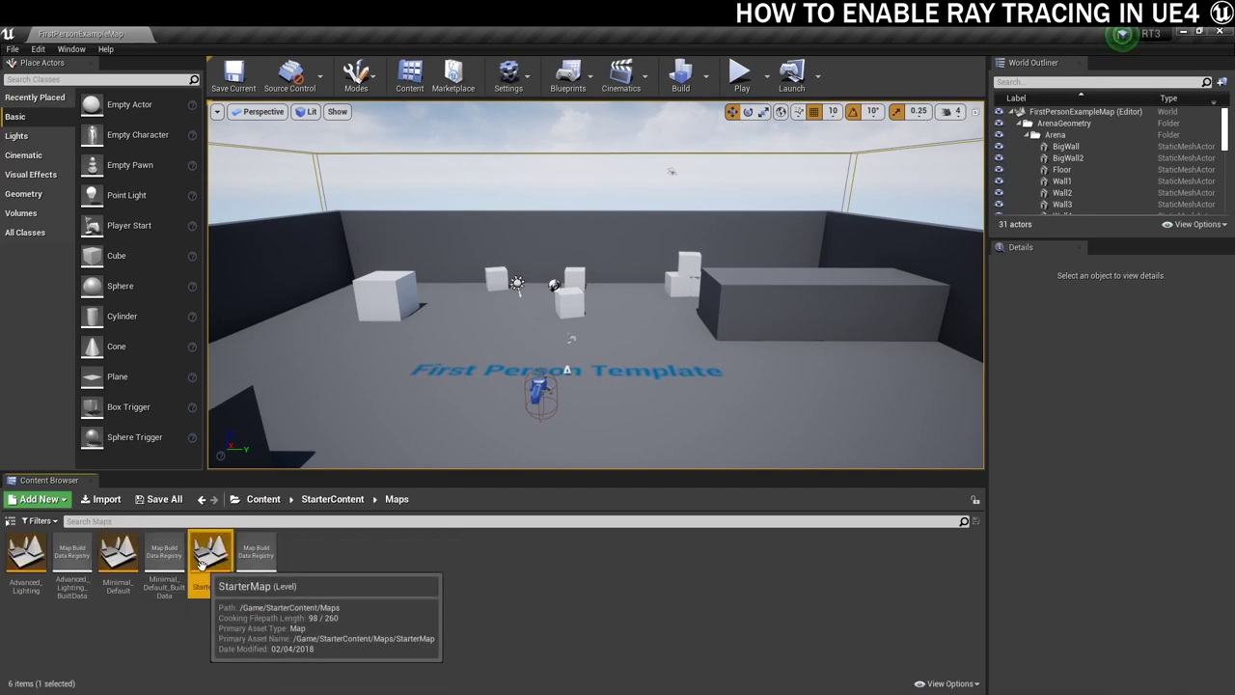
double_click(205, 555)
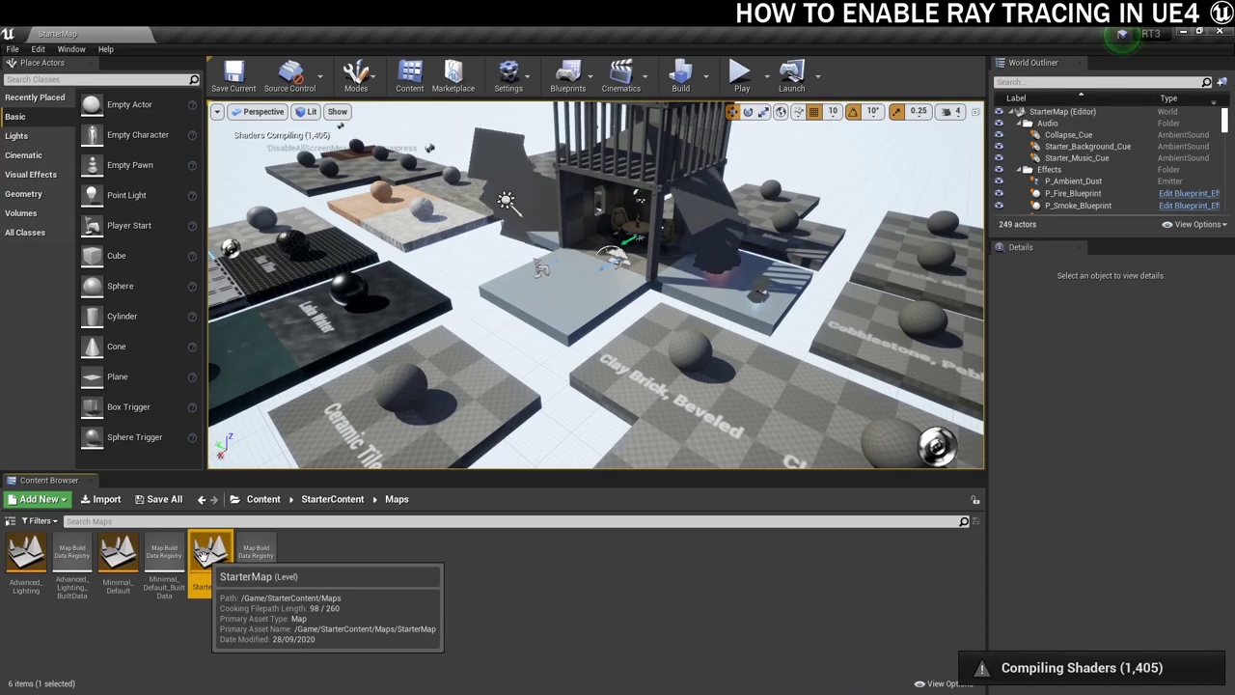
right_click_drag(502, 334, 550, 243)
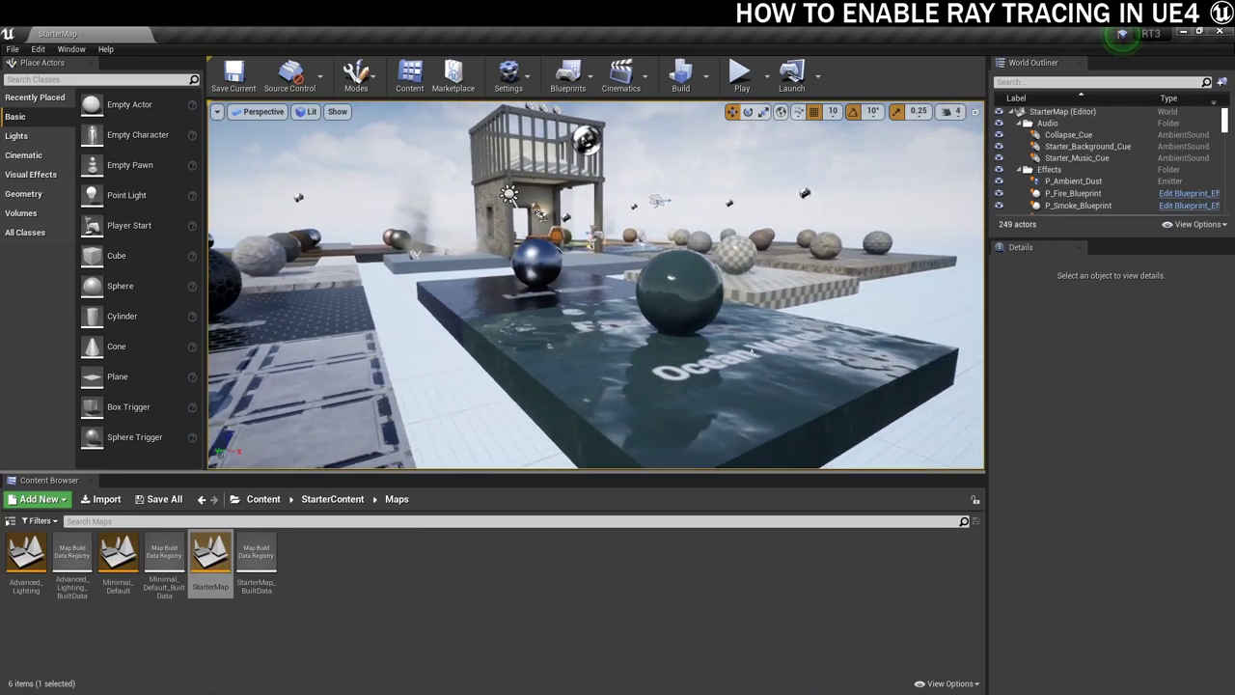
right_click_drag(550, 243, 569, 243)
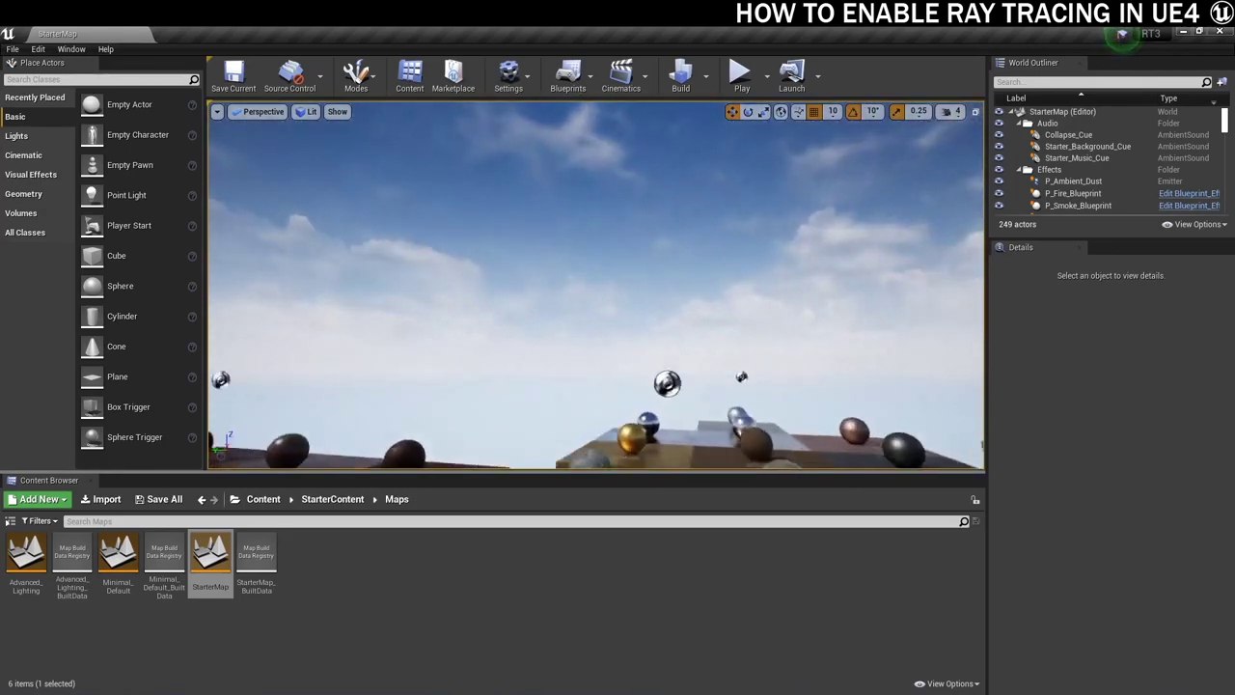
right_click_drag(569, 243, 588, 162)
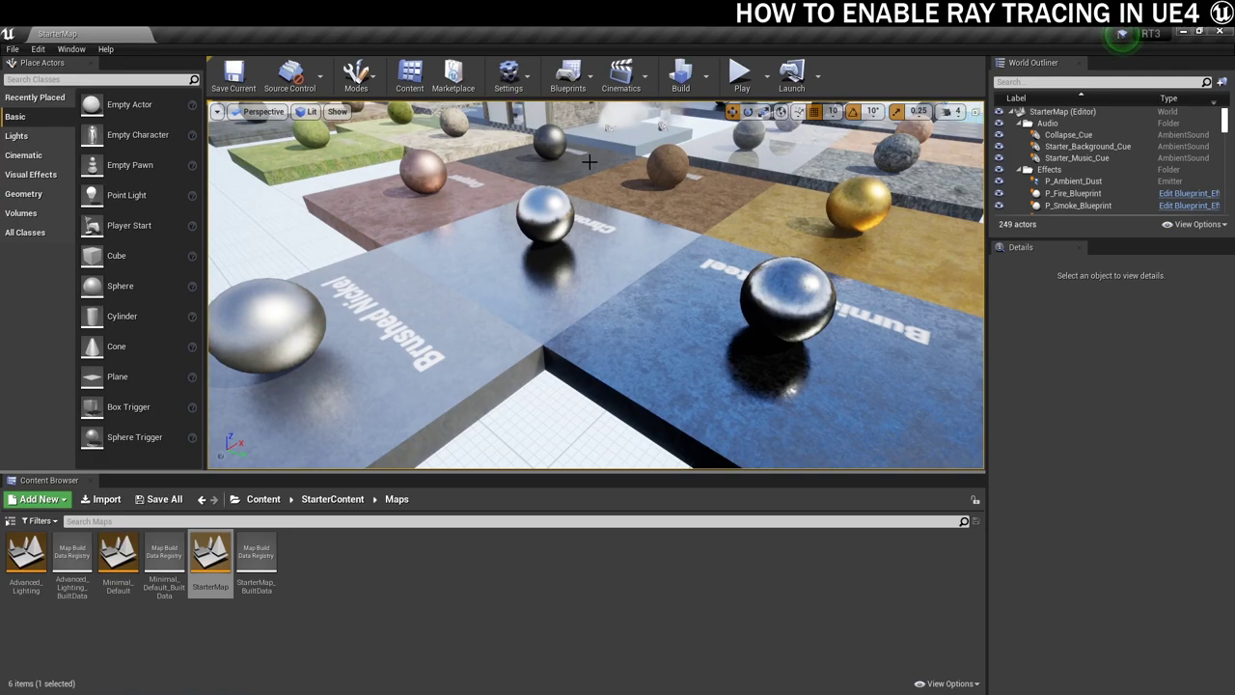
Create a new material asset named Mirror
right_click(354, 594)
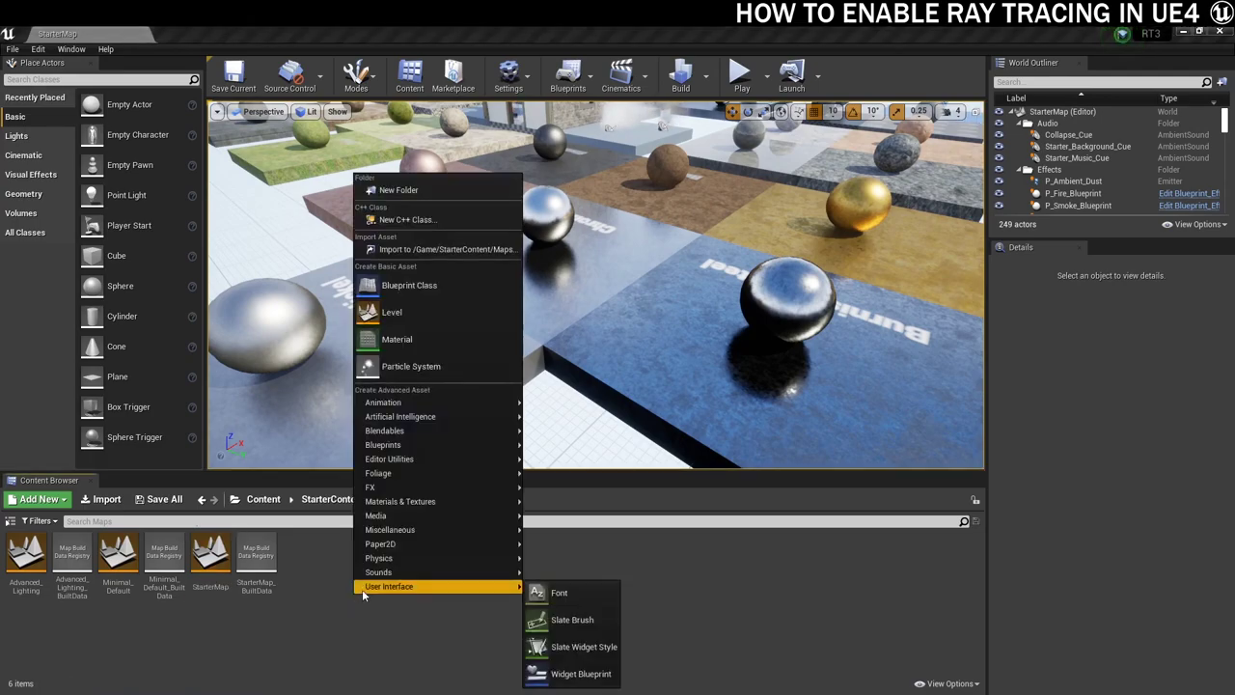
left_click(435, 333)
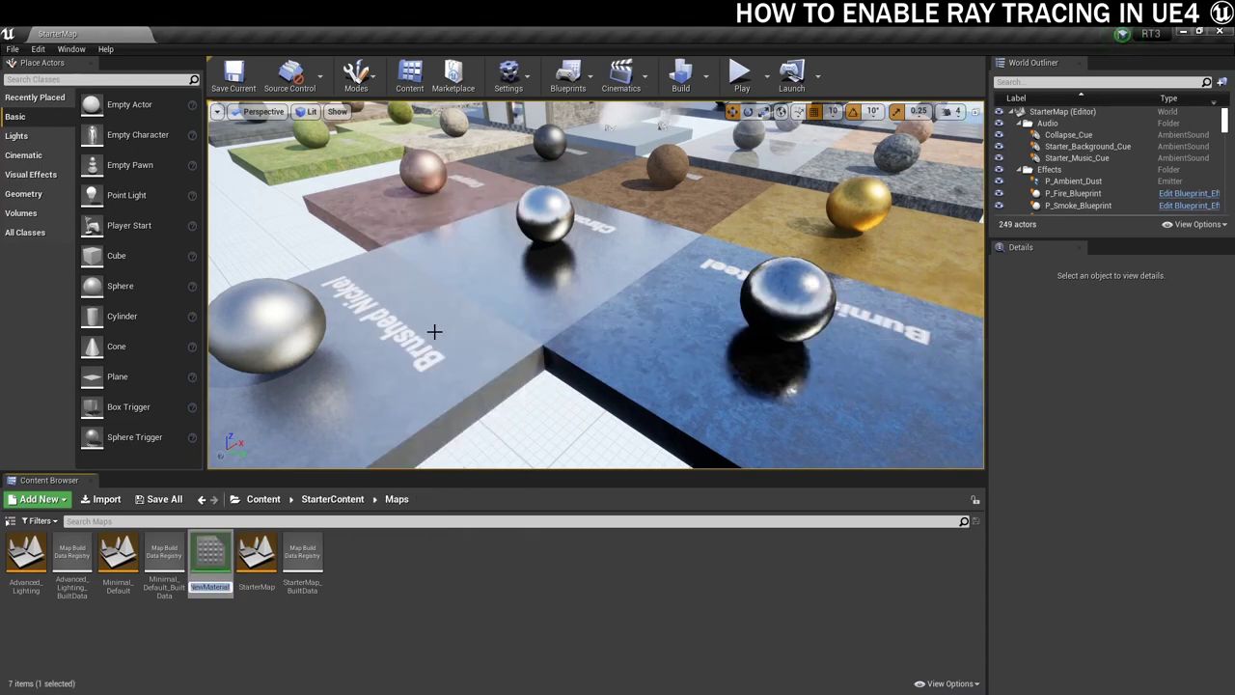
type("Mirror")
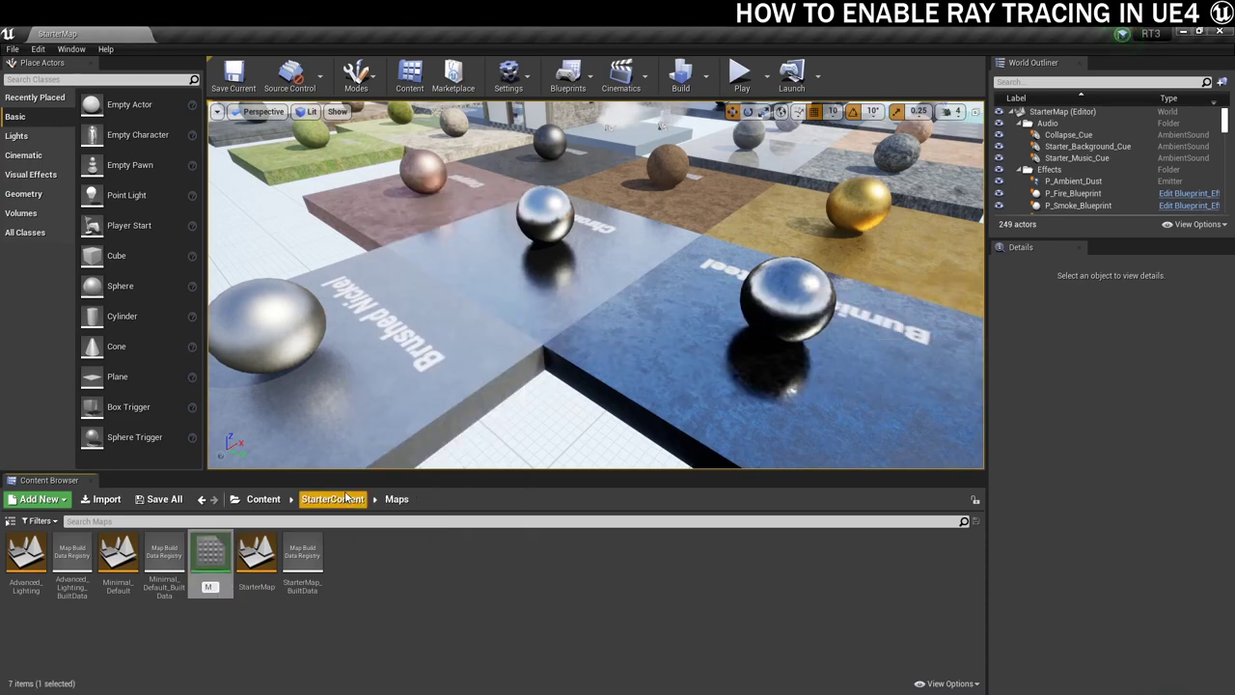
key("Return")
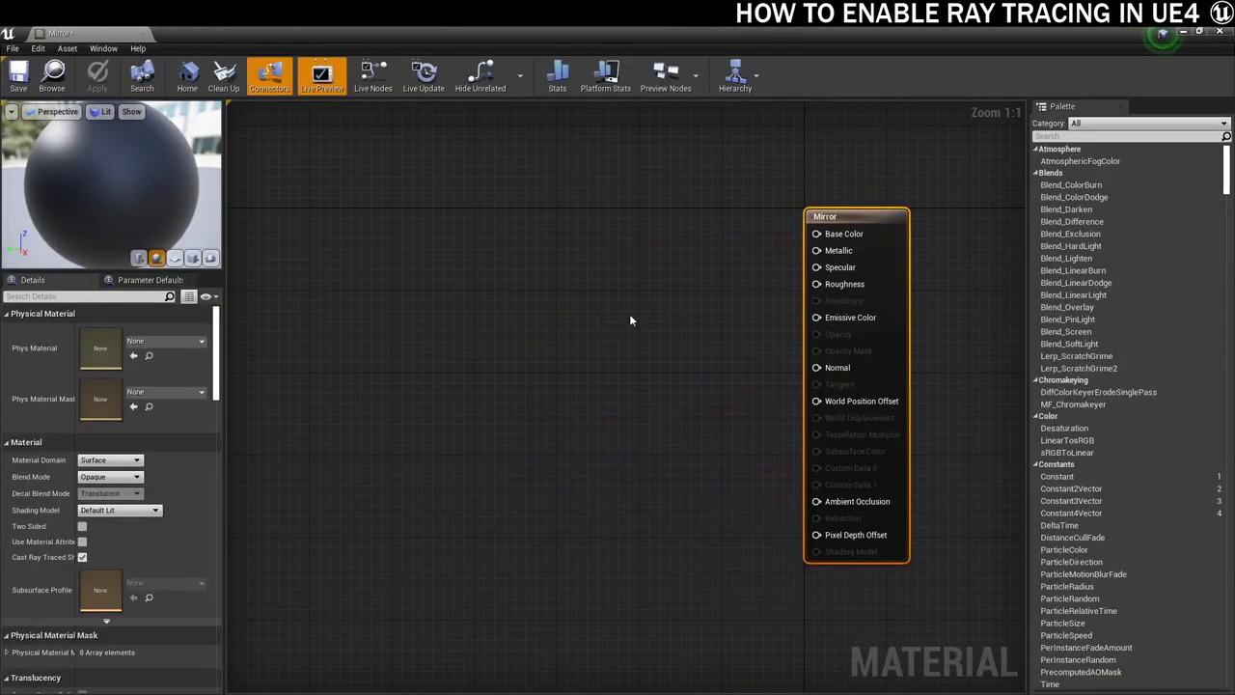
Add three constant nodes and wire them to Metallic, Base Color and Roughness
left_click(612, 228)
left_click(605, 287)
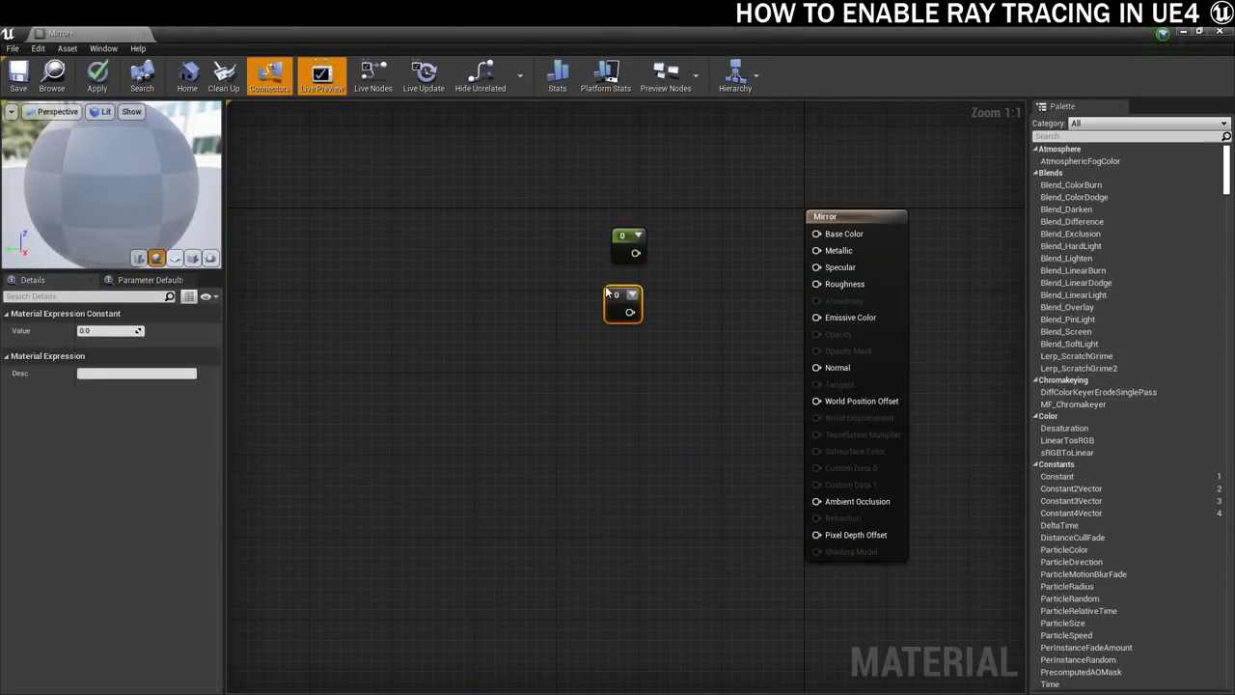
left_click(600, 343)
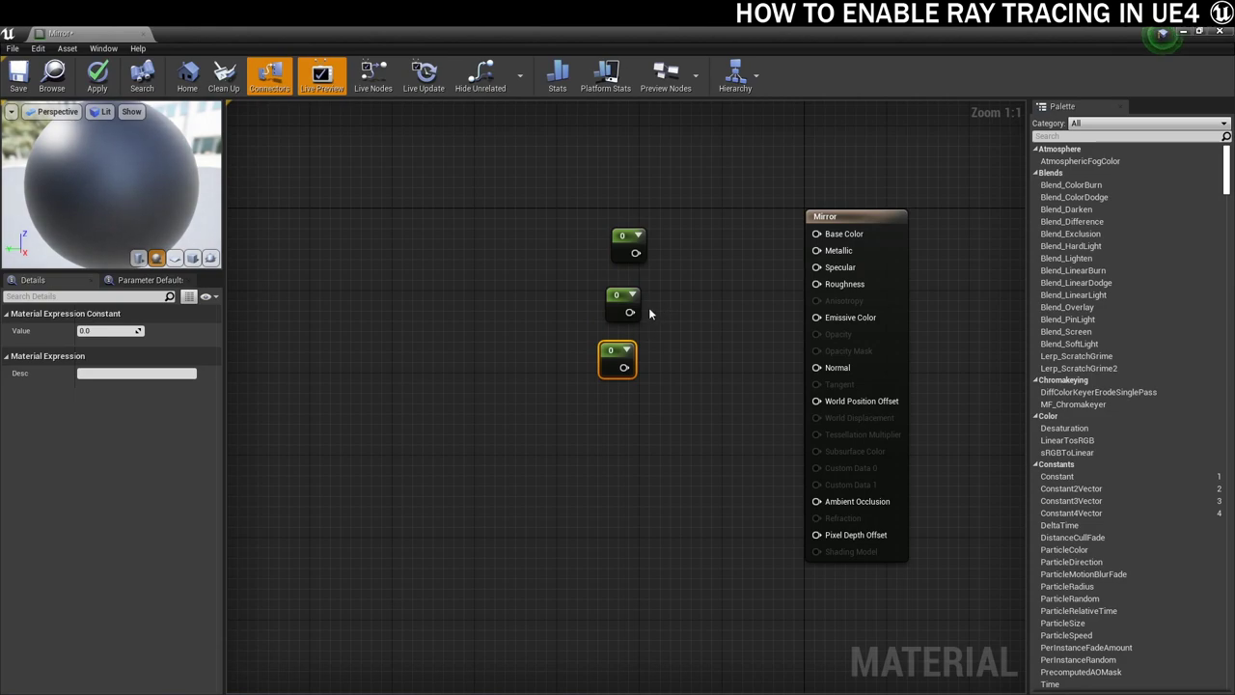
left_click_drag(625, 367, 801, 300)
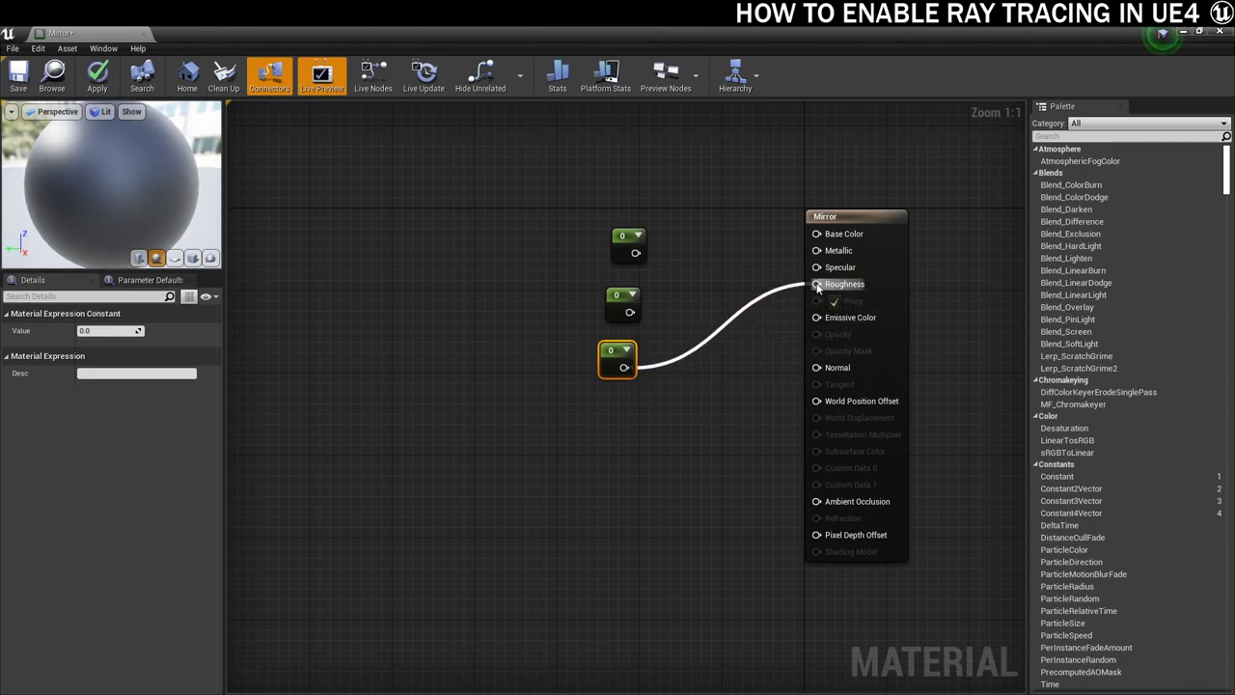
left_click_drag(817, 287, 818, 284)
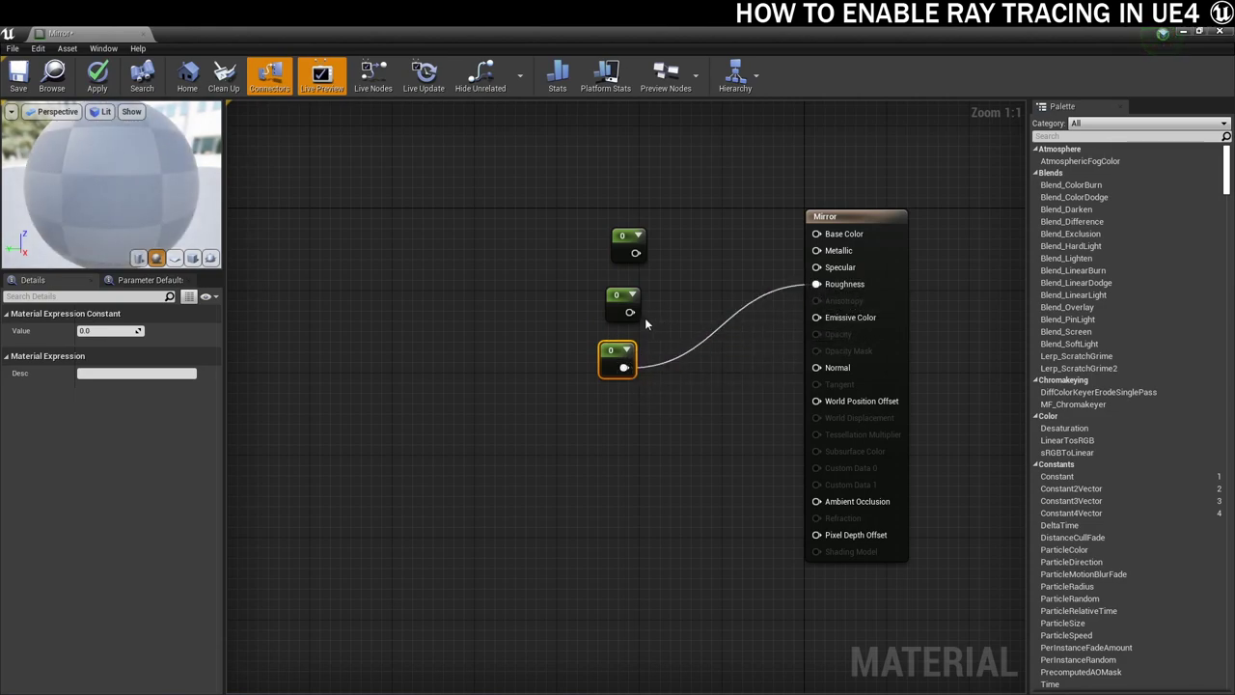
left_click_drag(629, 312, 817, 237)
left_click_drag(635, 253, 818, 251)
left_click(618, 237)
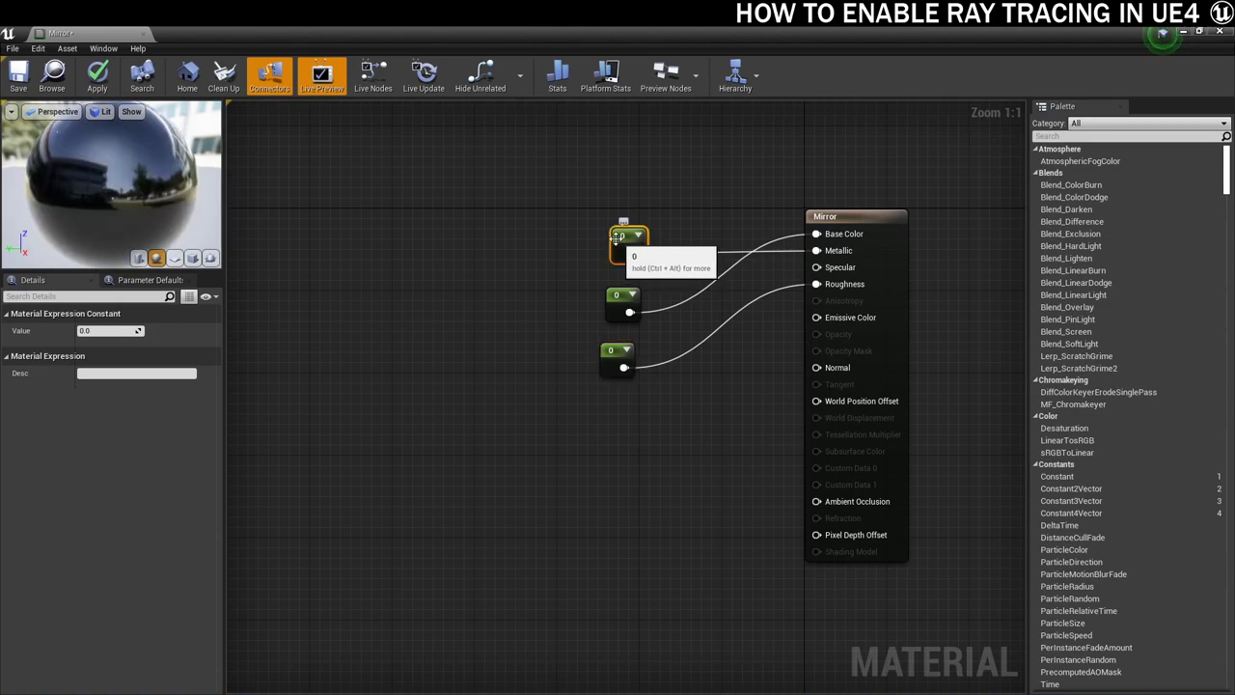
Set the Metallic and Base Color constants to 1 and save the material
left_click(85, 331)
type("1")
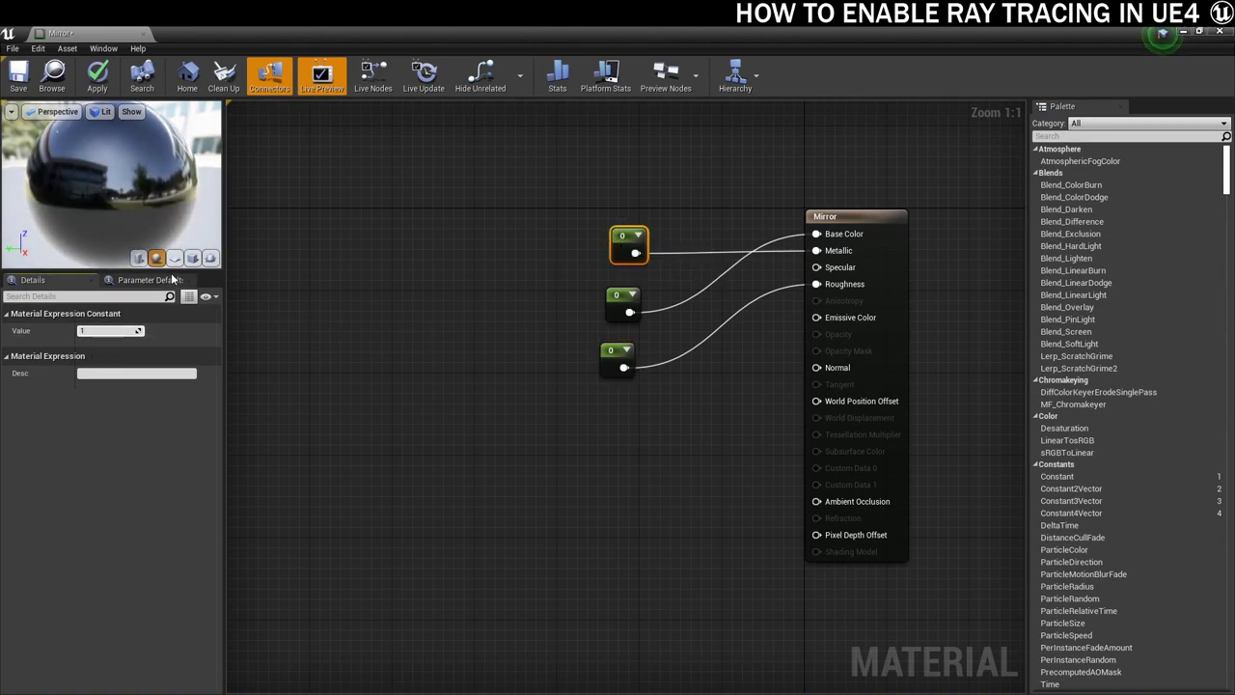
key("Return")
left_click(614, 293)
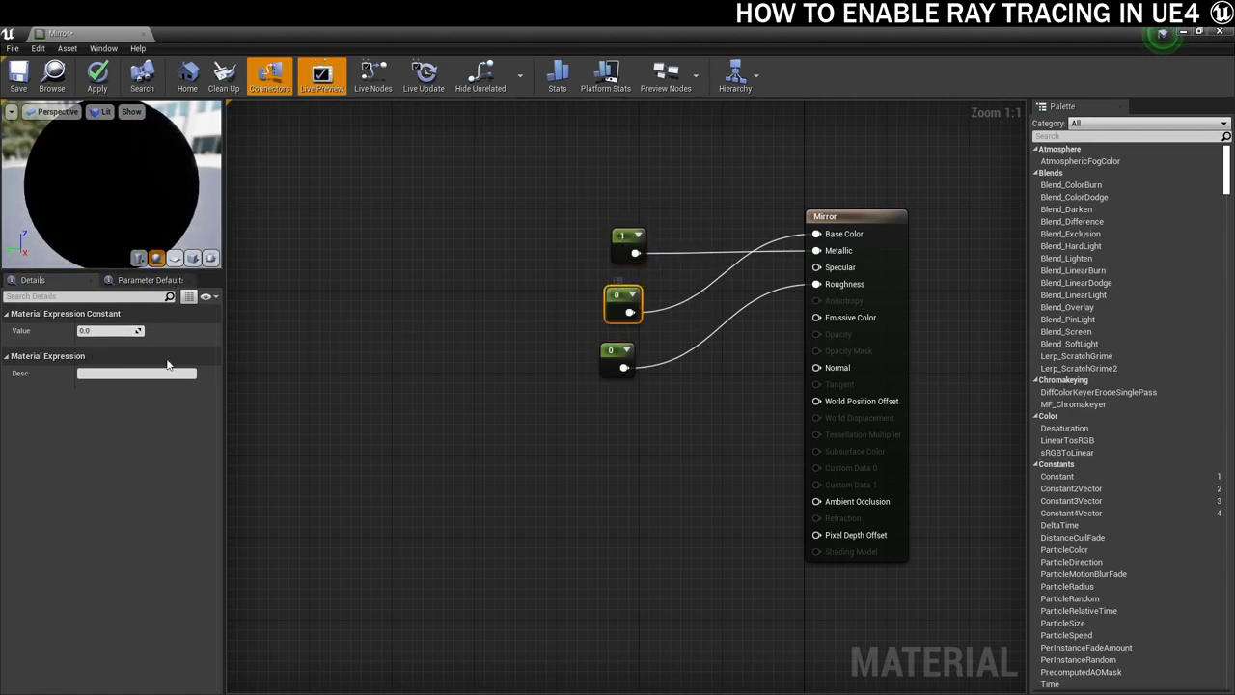
type("1")
key("Return")
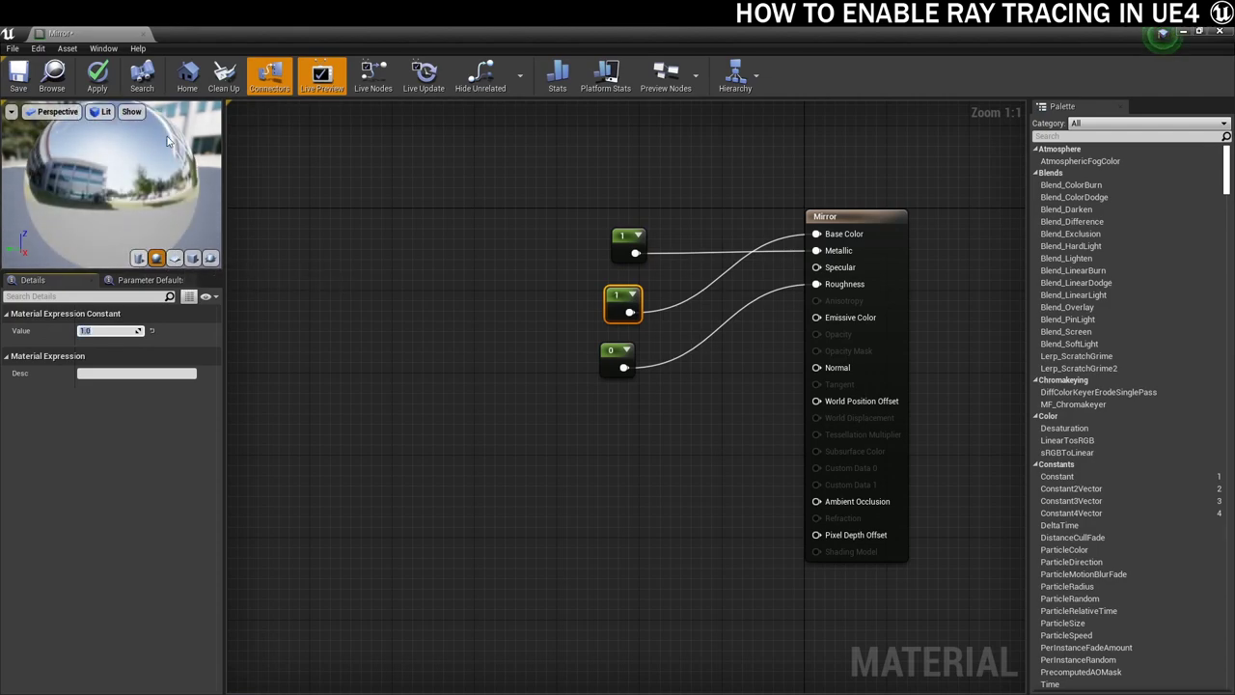
left_click(18, 77)
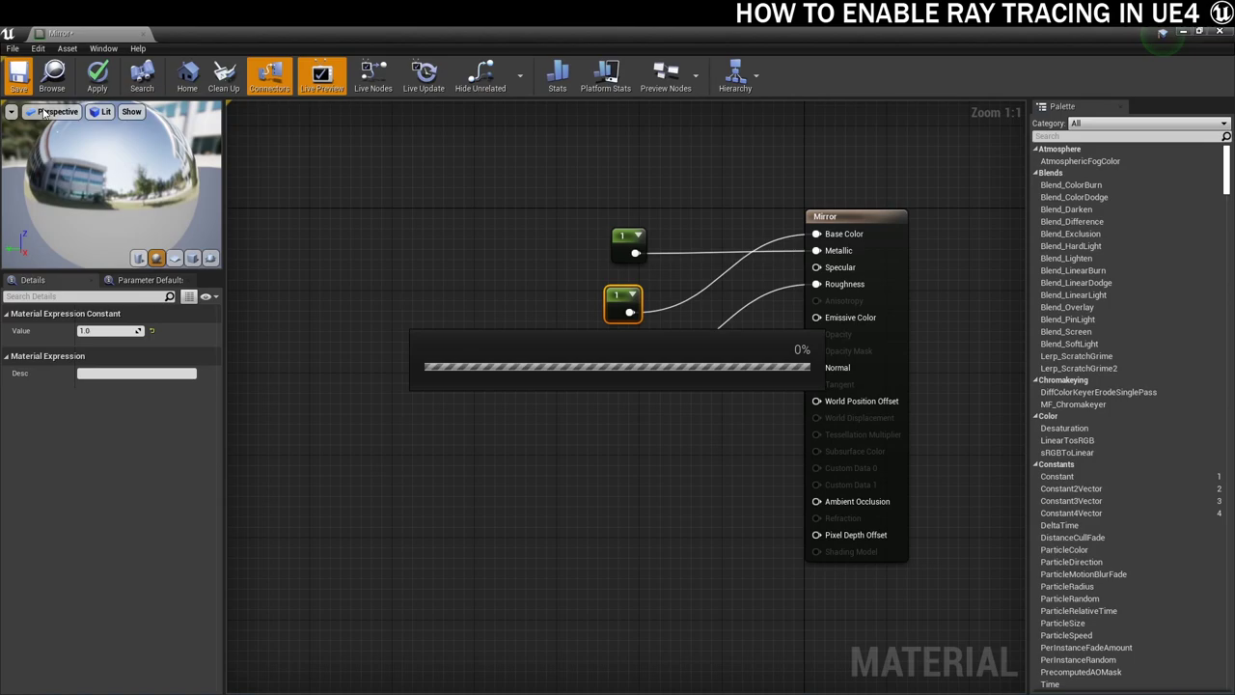
Close the material editor and drop the Mirror material onto the room's back wall
left_click(143, 35)
mouse_move(346, 242)
right_mouse_down()
mouse_move(280, 247)
mouse_move(367, 247)
right_mouse_up()
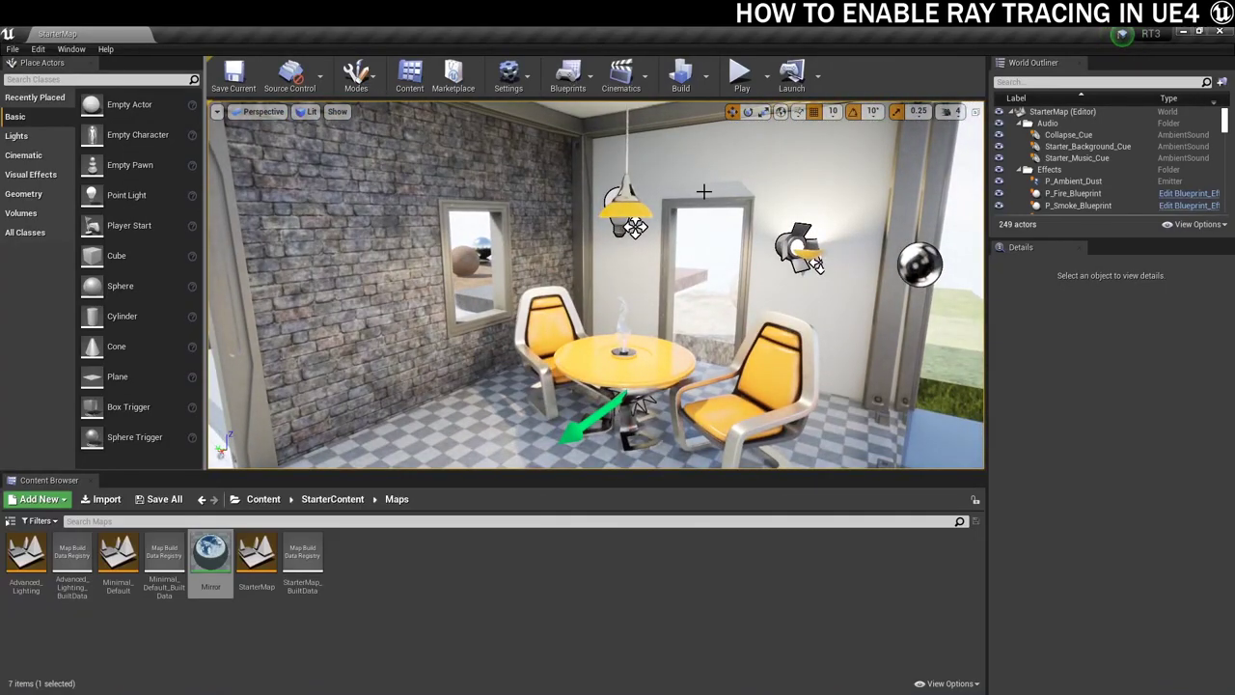
left_click_drag(211, 555, 781, 157)
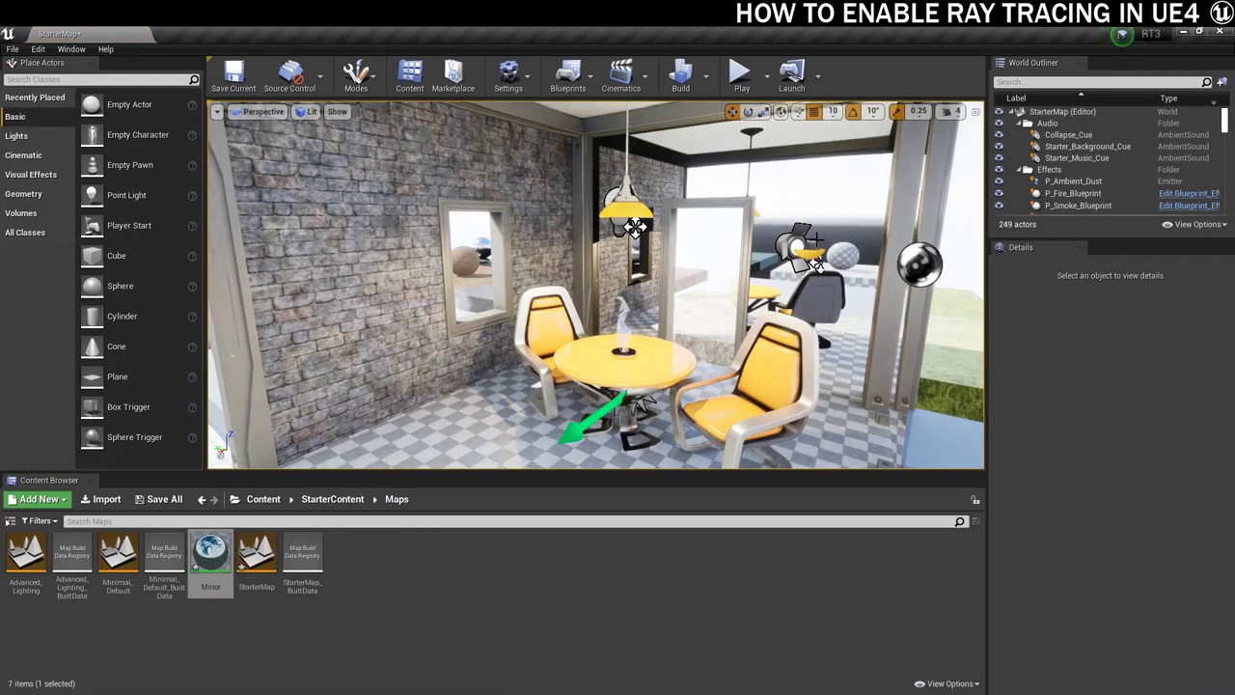
right_click_drag(595, 285, 758, 241)
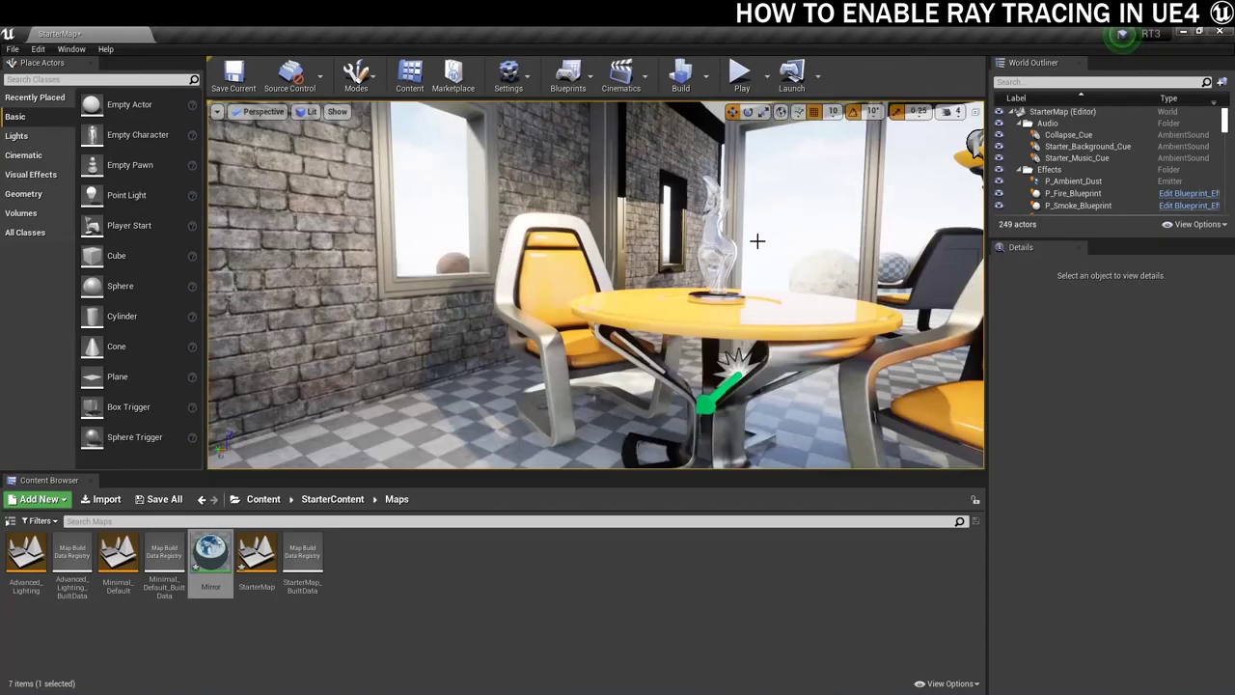
Frame and orbit around the glass statue on the table, then start a World Outliner search
left_click(721, 252)
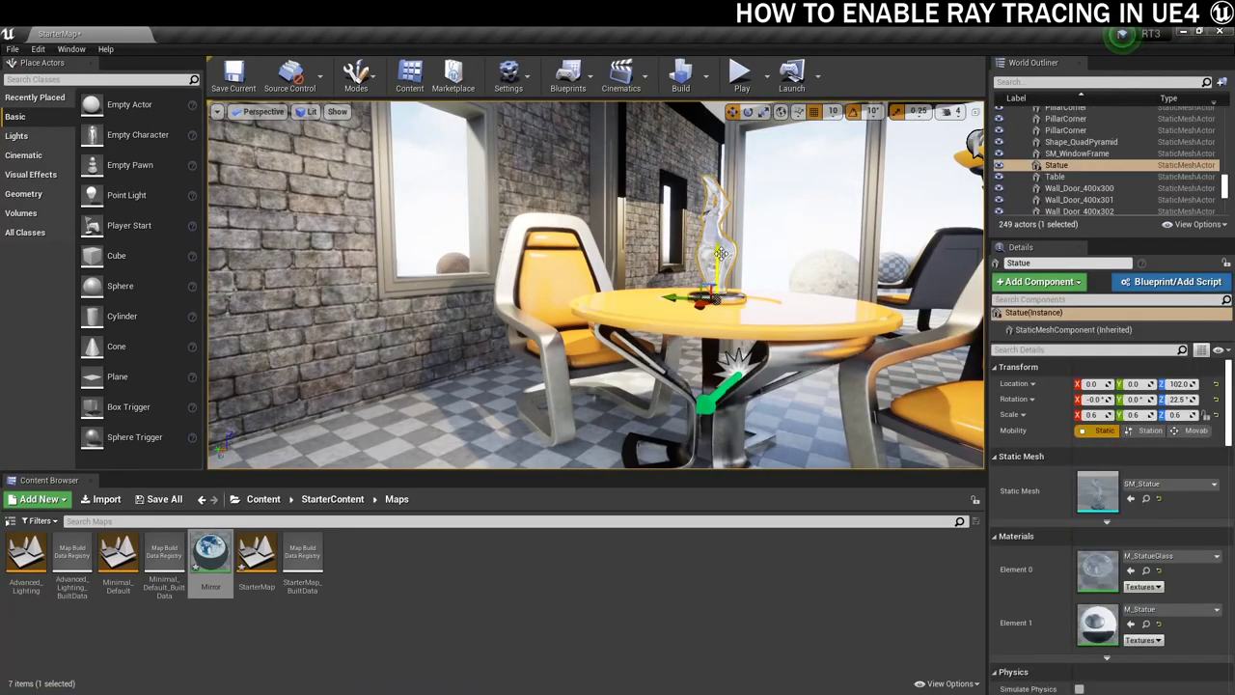
key("f")
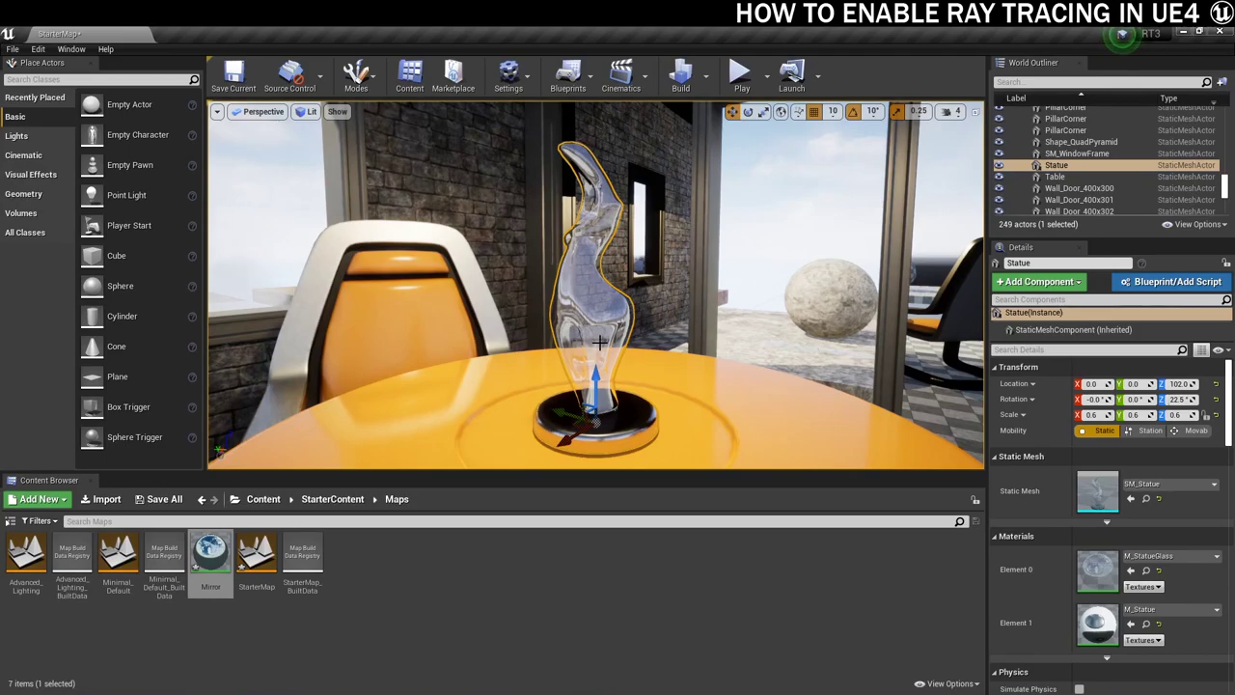
key("Escape")
left_click_drag(591, 332, 454, 332, "alt")
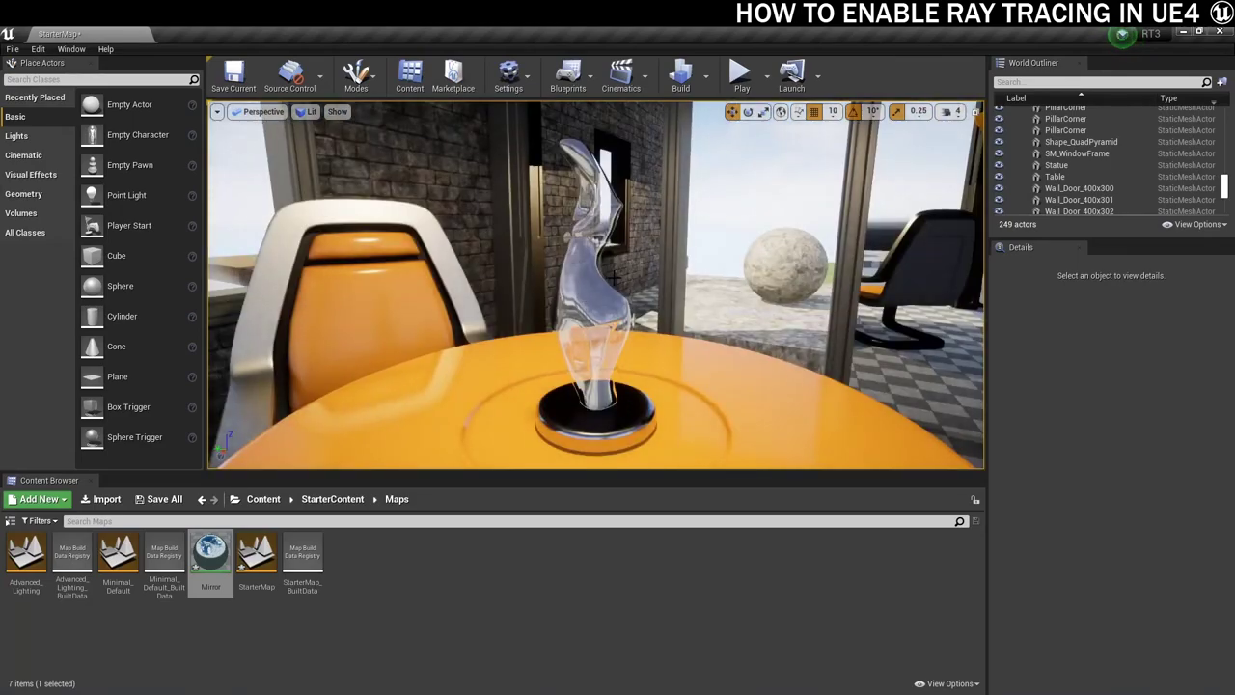
left_click(1020, 81)
Filter the World Outliner by 'post' and select the GlobalPostProcessVolume
type("post")
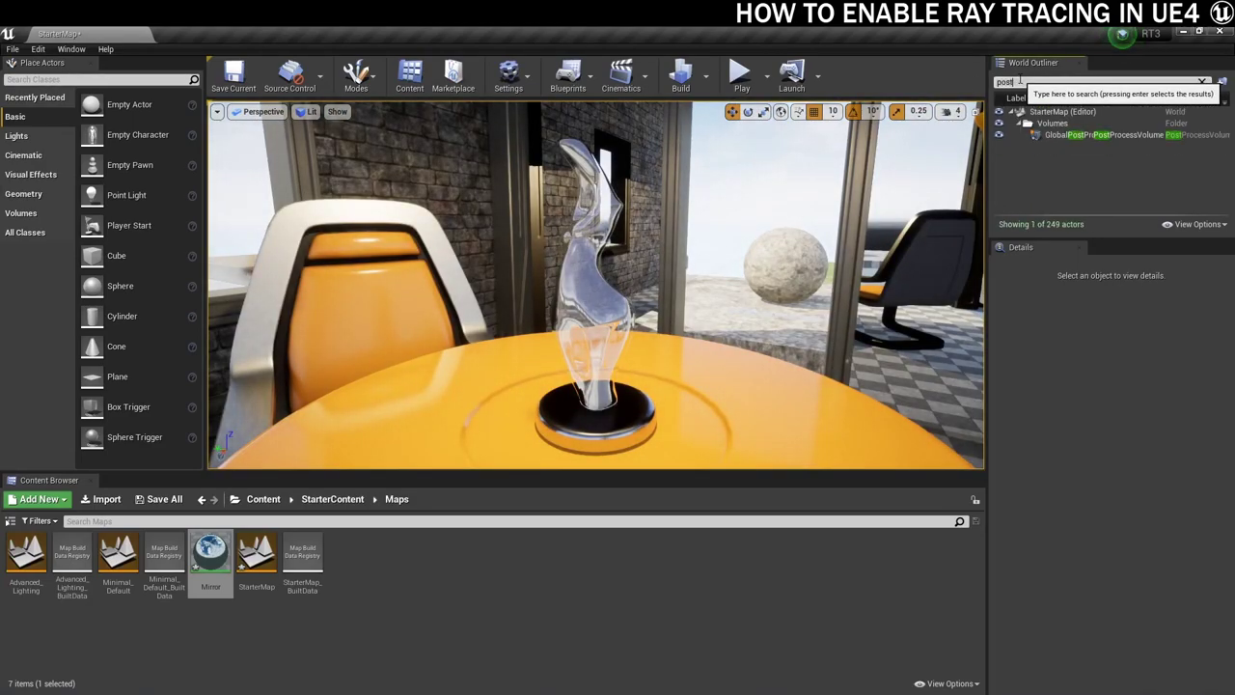
left_click(1071, 135)
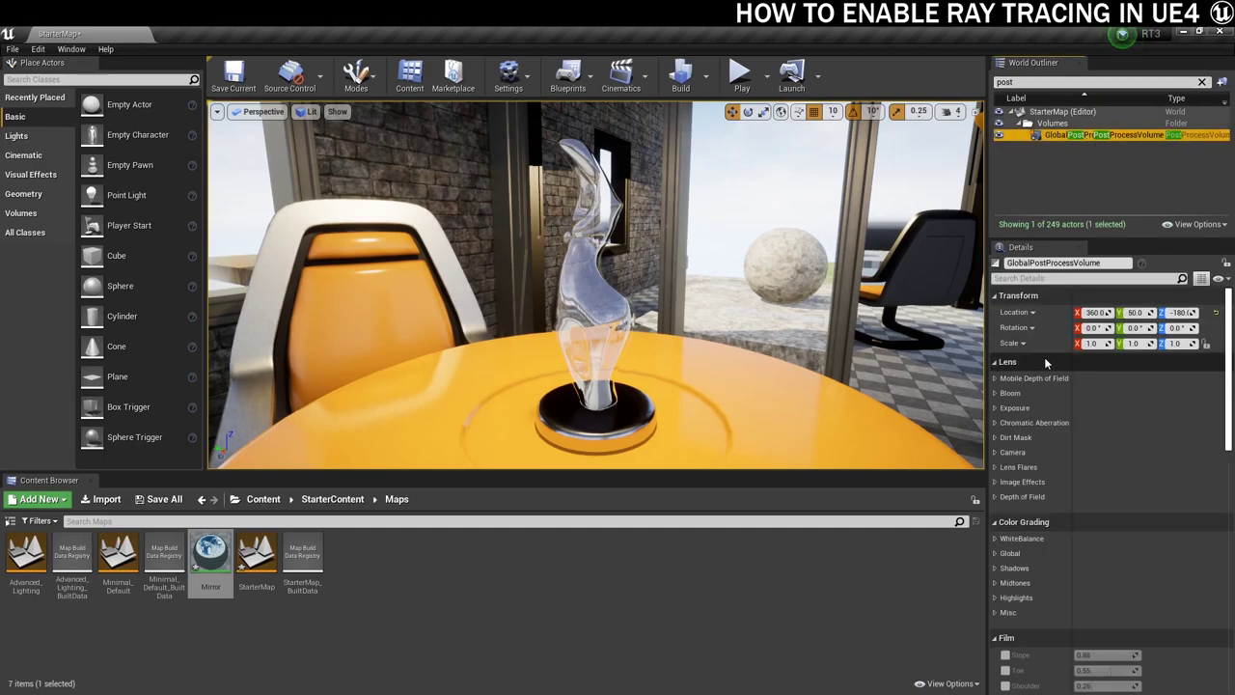
scroll(1060, 376, "down", 10)
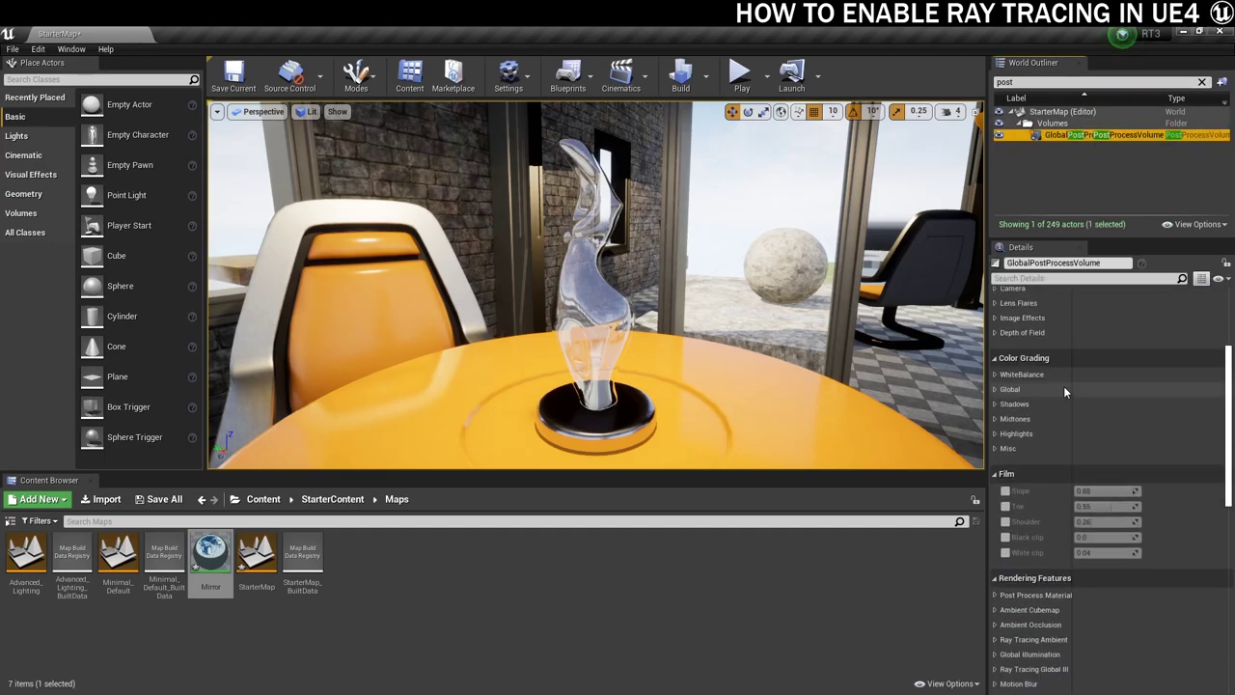
scroll(1067, 384, "down", 4)
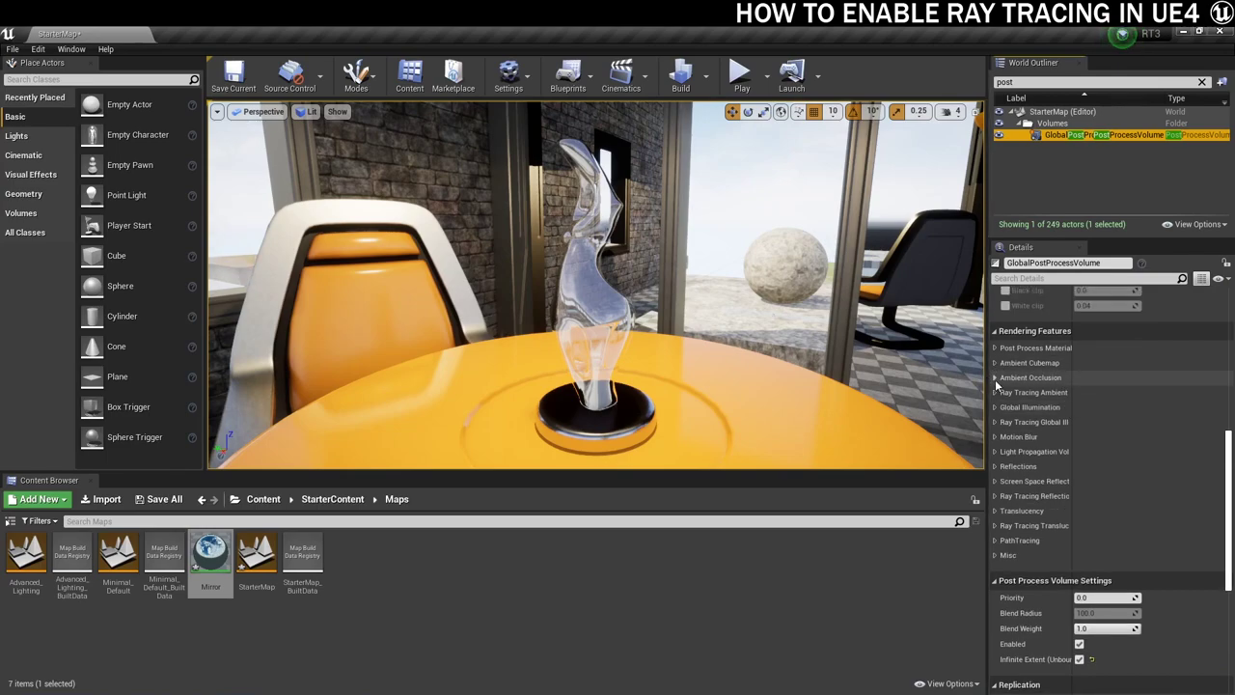
Override Ray Tracing Ambient Occlusion's Enabled and Samples Per Pixel settings
left_click(995, 378)
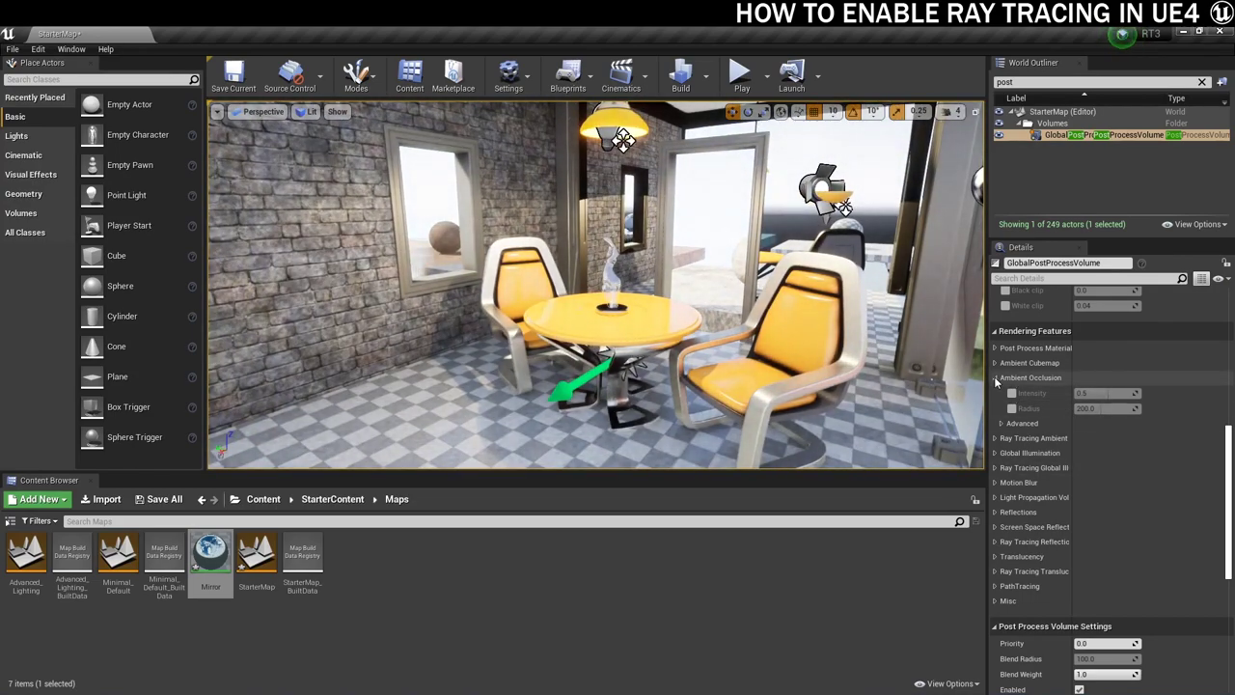
left_click(995, 377)
left_click(994, 393)
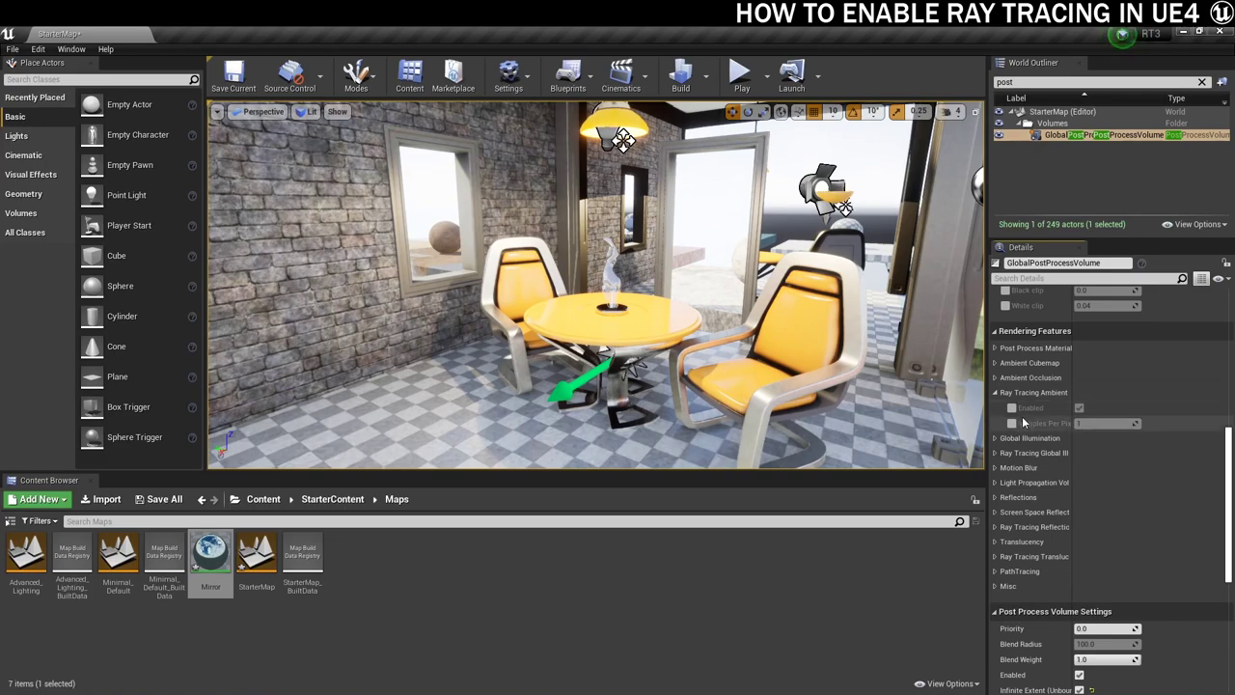
left_click(1012, 407)
left_click(1012, 423)
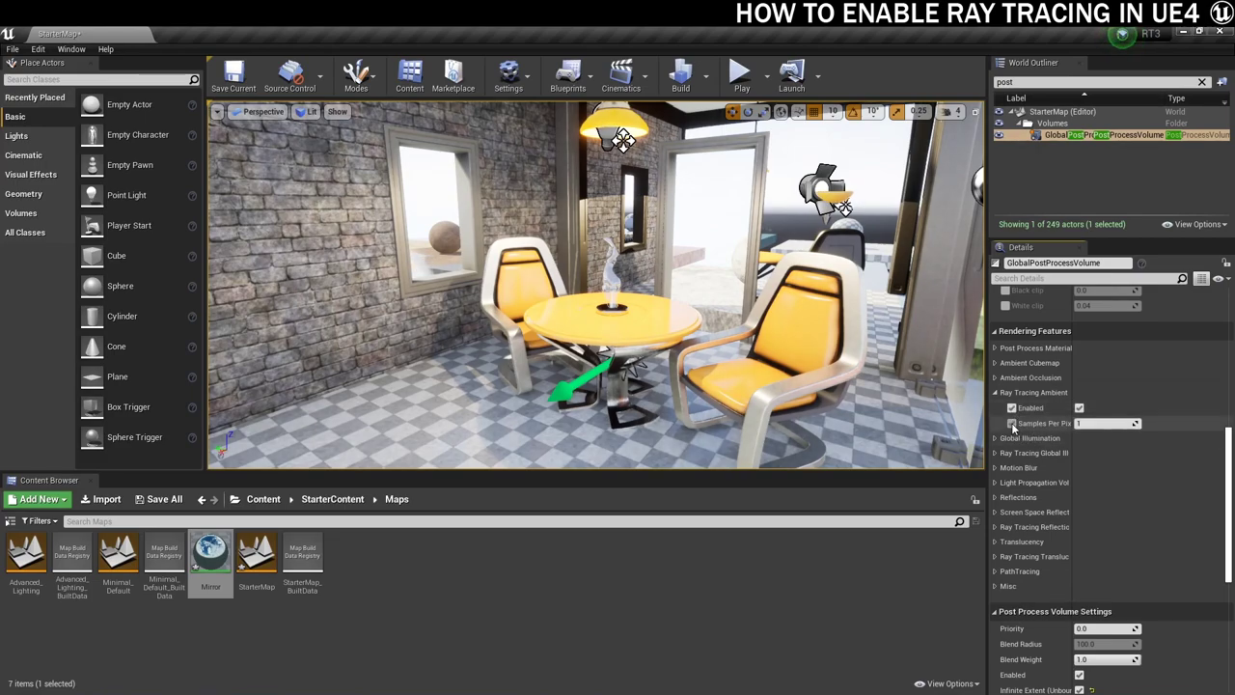
Override Ambient Occlusion Intensity to 0.680952 and Radius to 442.868561
left_click(995, 377)
left_click(1012, 394)
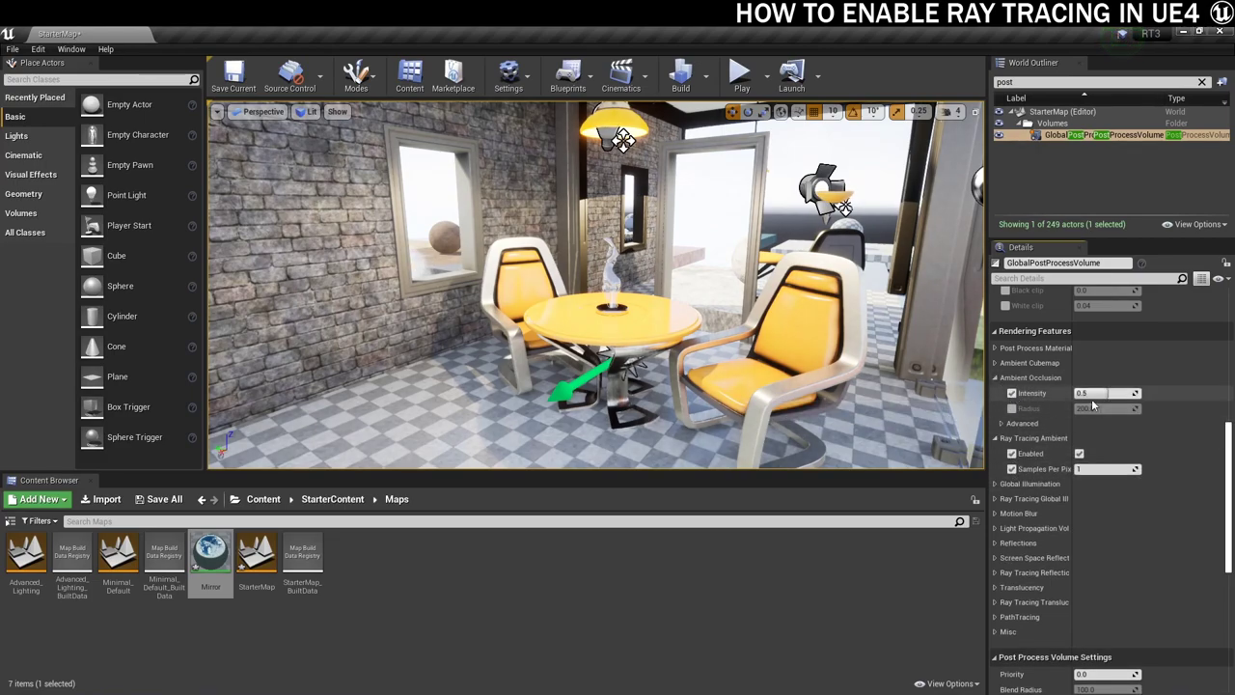
mouse_move(1105, 393)
left_mouse_down()
mouse_move(1120, 393)
mouse_move(1083, 416)
mouse_move(1158, 409)
left_mouse_up()
left_click(1011, 409)
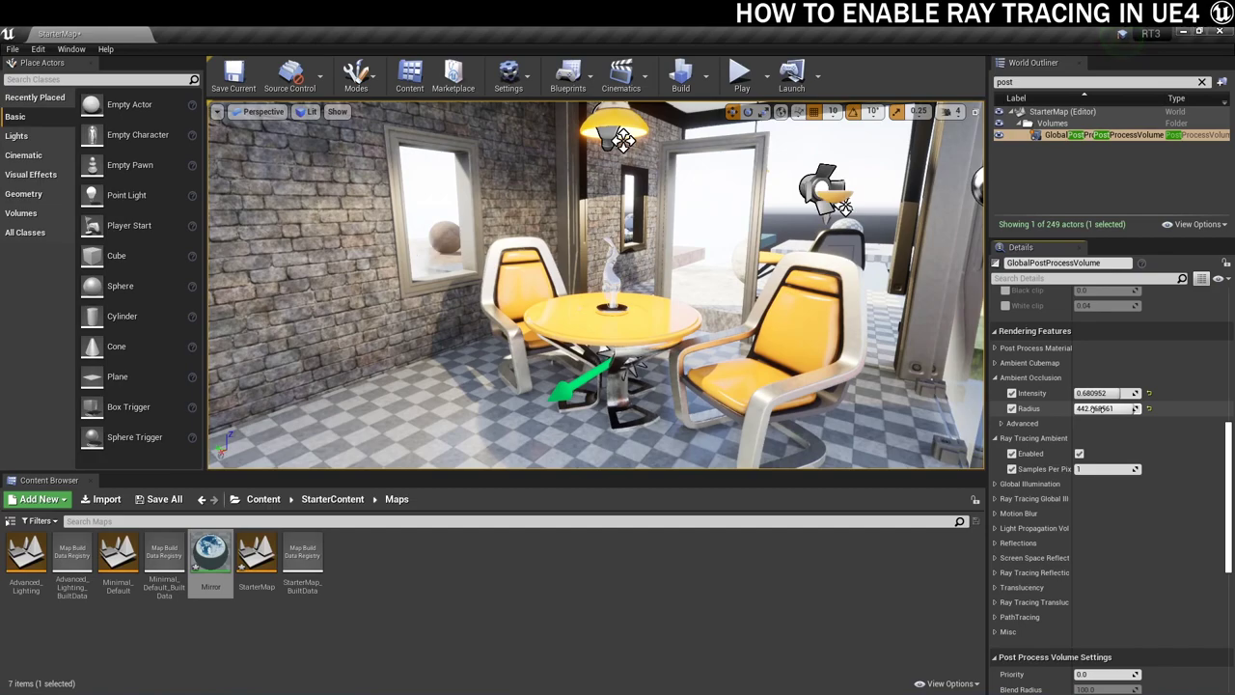
scroll(1052, 425, "down", 1)
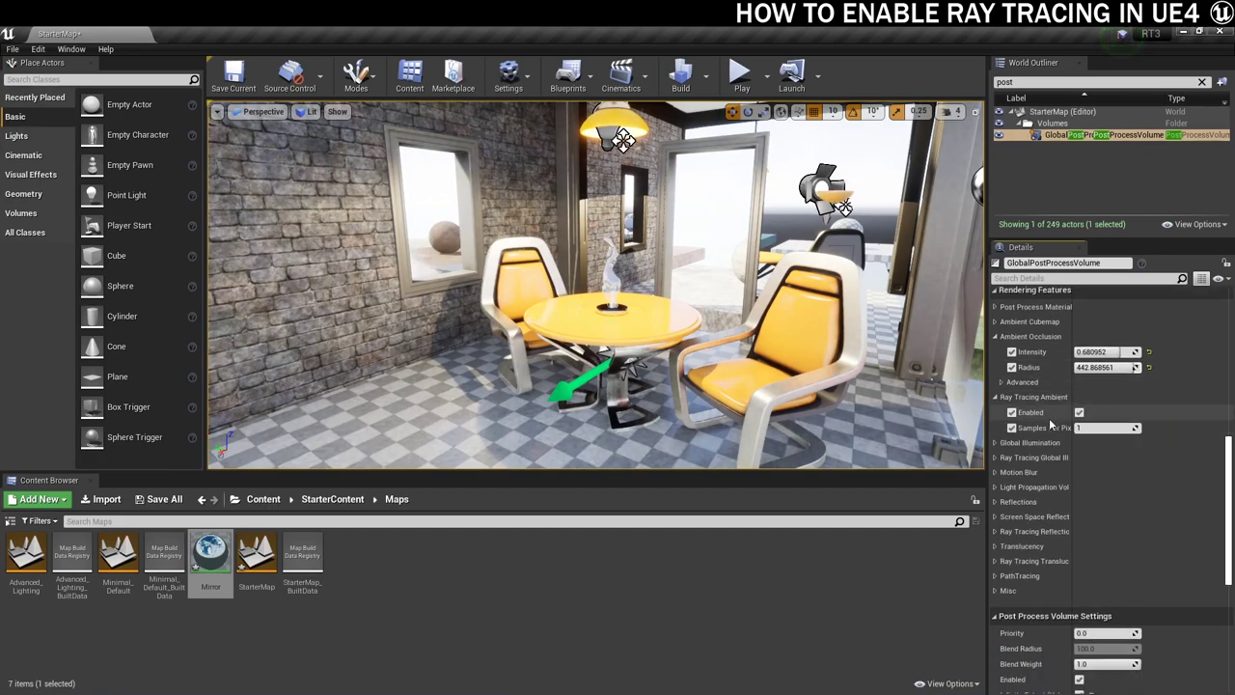
Set Ray Tracing Global Illumination Type to Brute Force, then untick its override
left_click(995, 457)
scroll(1037, 460, "down", 1)
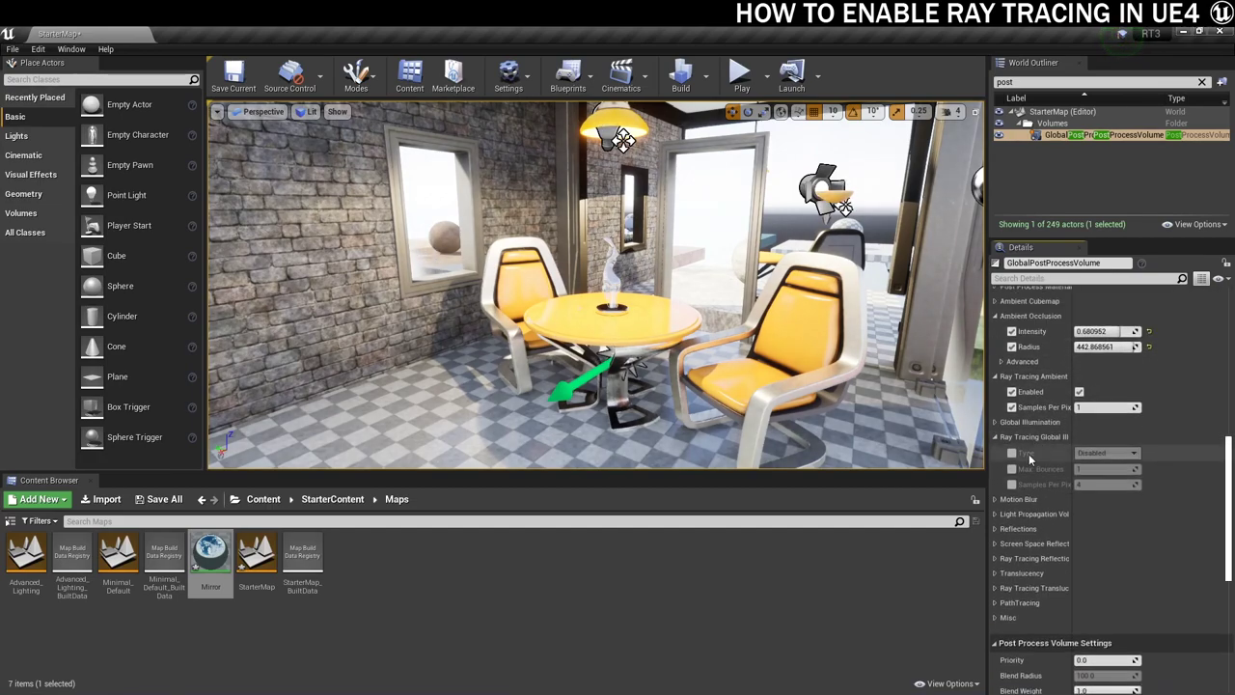
left_click(1011, 452)
left_click(1011, 454)
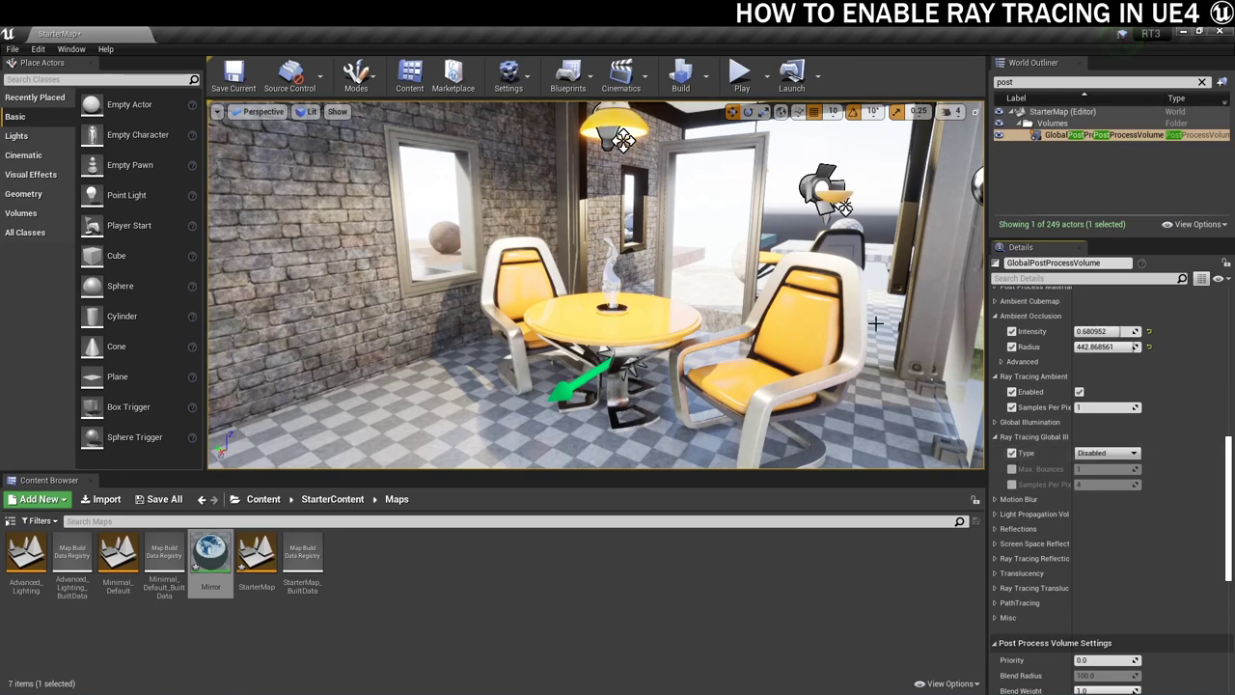
left_click(1106, 453)
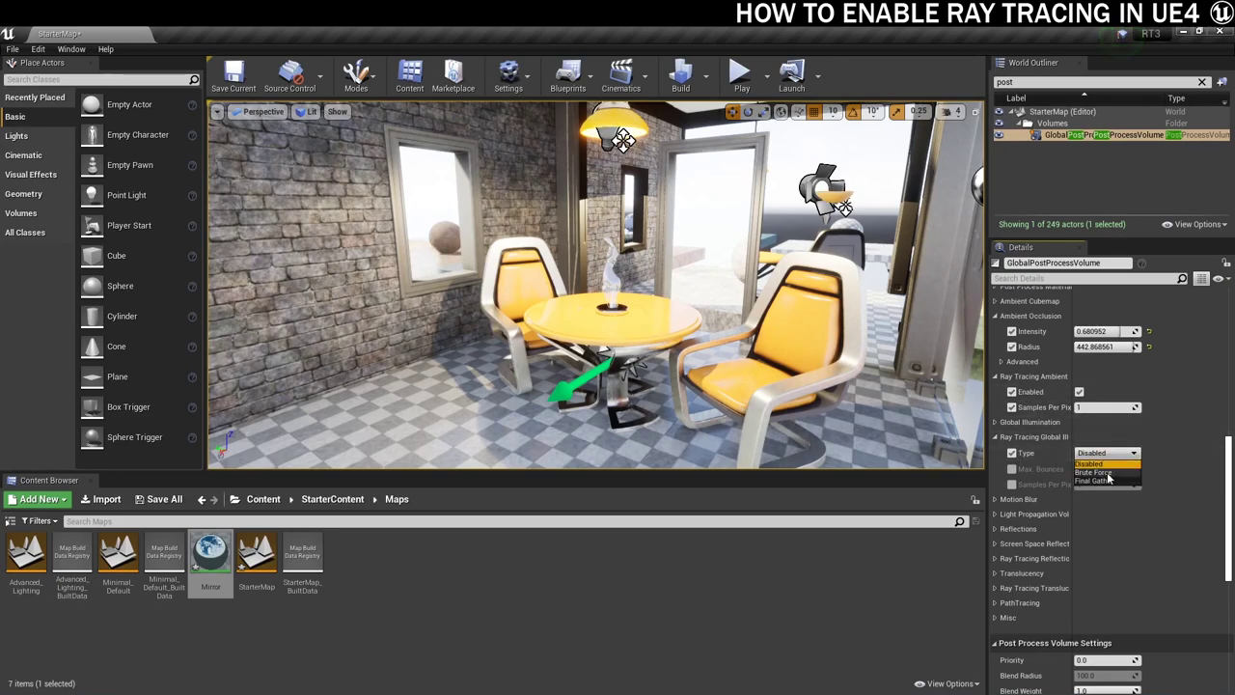
left_click(1100, 473)
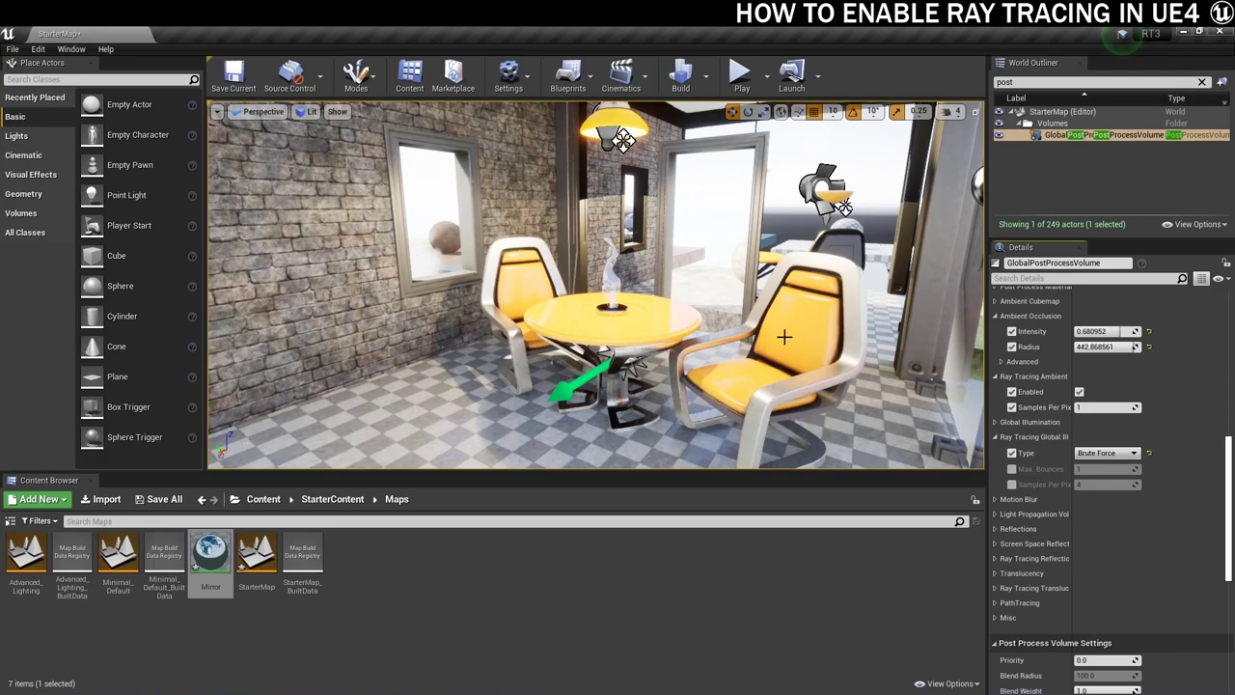
right_click_drag(785, 337, 786, 337)
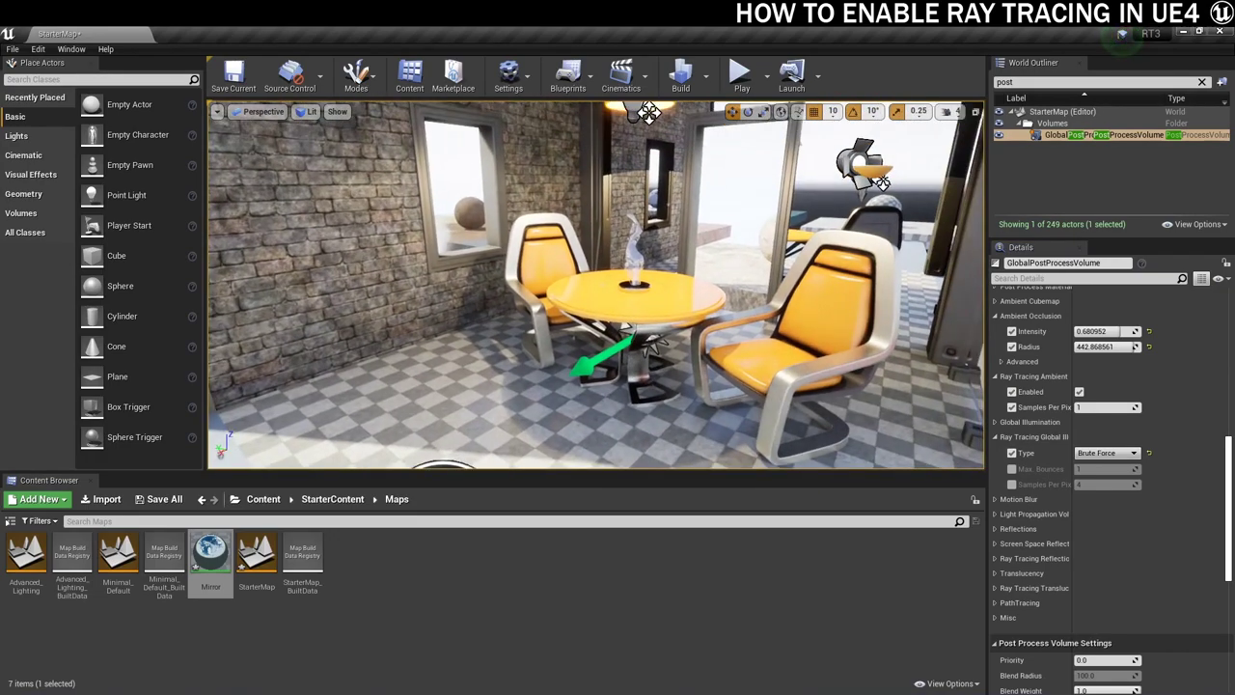
left_click(1012, 454)
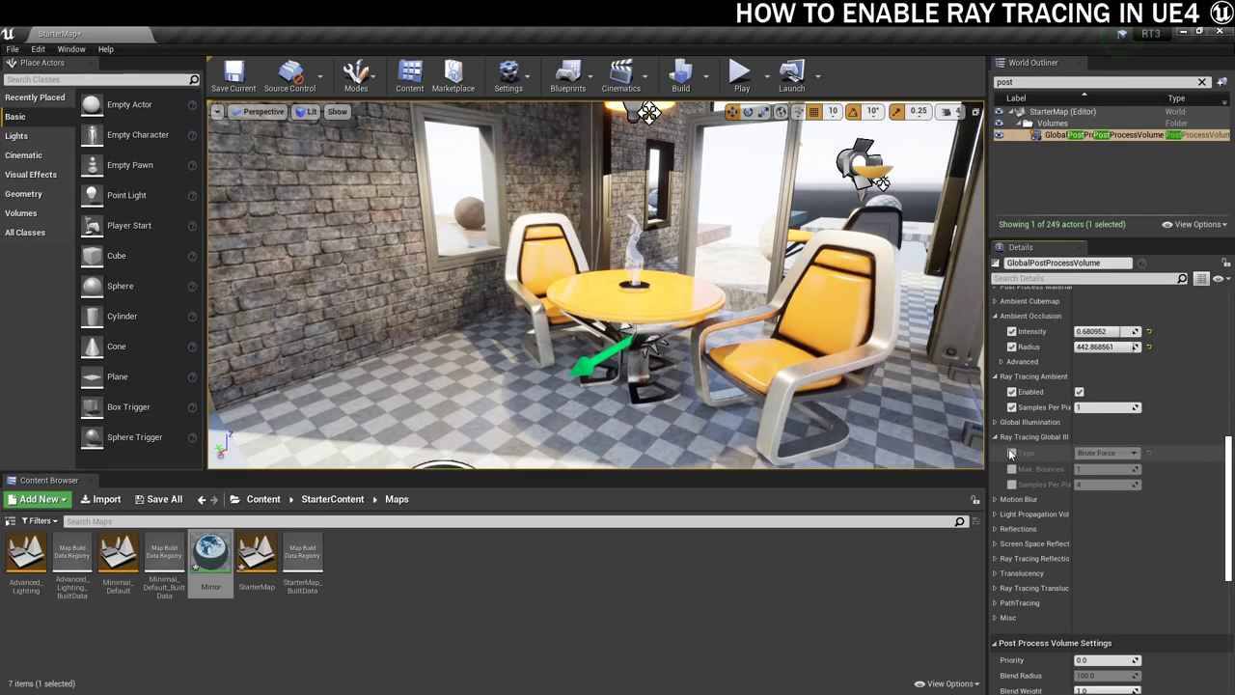
scroll(1008, 455, "down", 2)
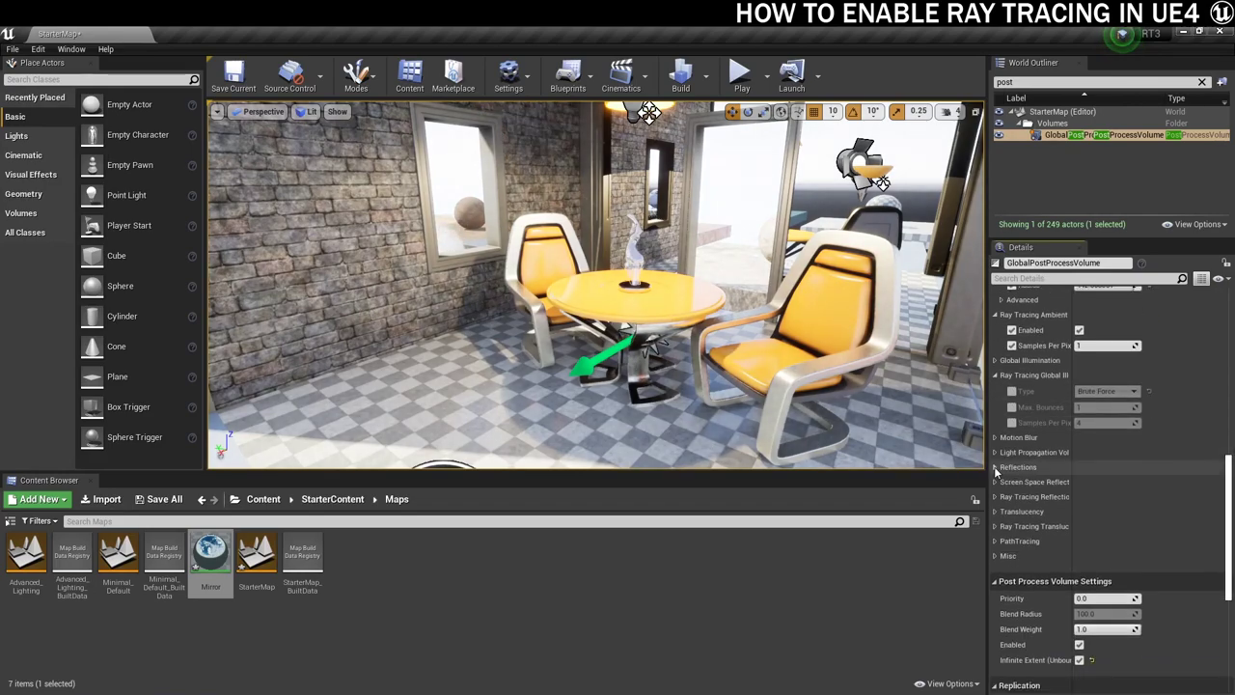
Override the Reflections Type to Ray Tracing
left_click(995, 468)
left_click(1012, 483)
left_click(1100, 482)
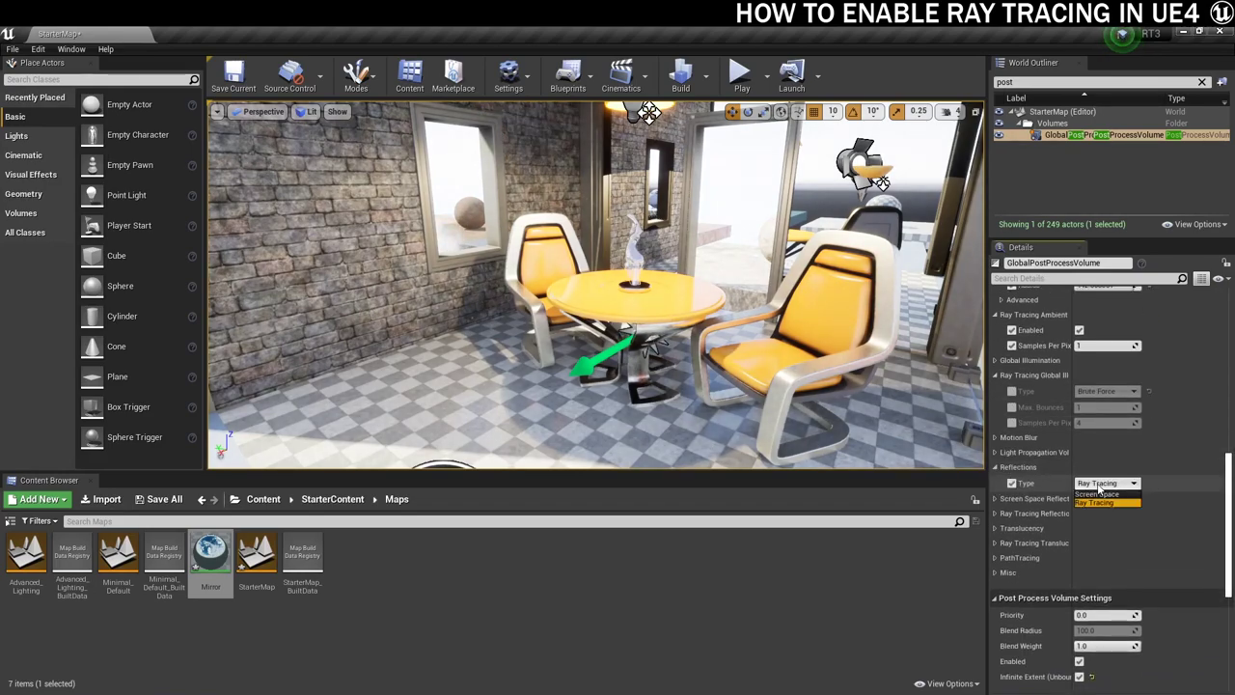
left_click(1100, 502)
scroll(1063, 476, "down", 2)
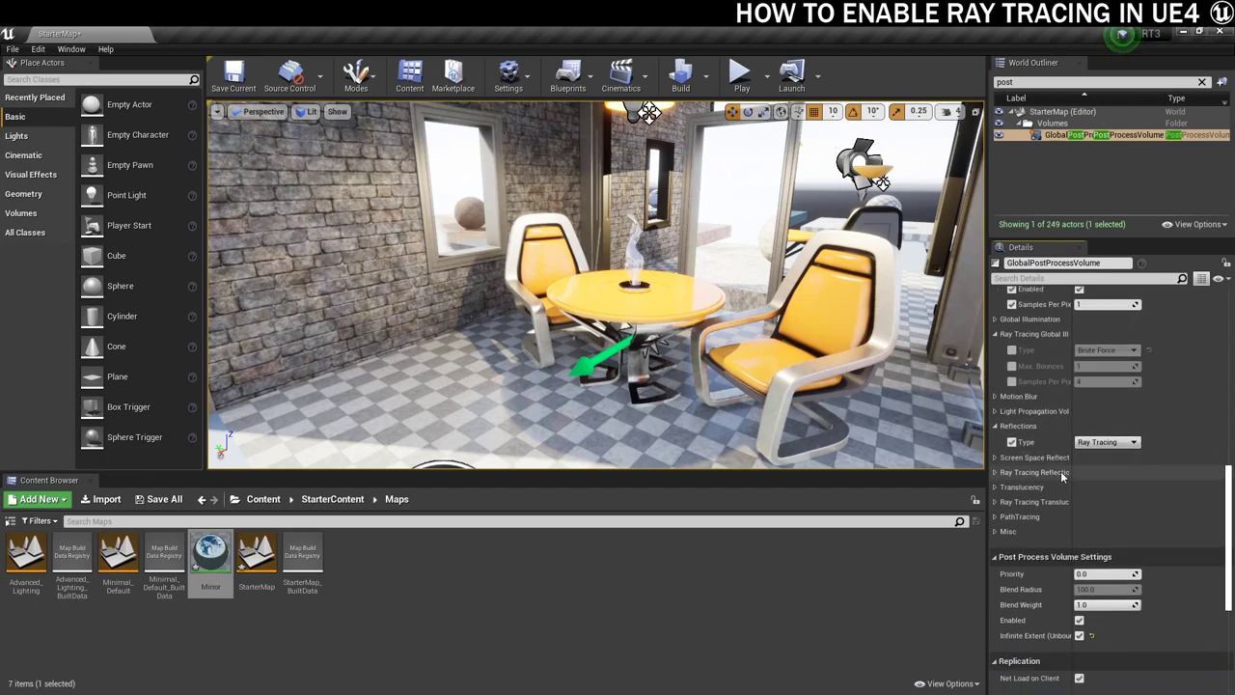
Set the Translucency Type to Ray Tracing
left_click(996, 488)
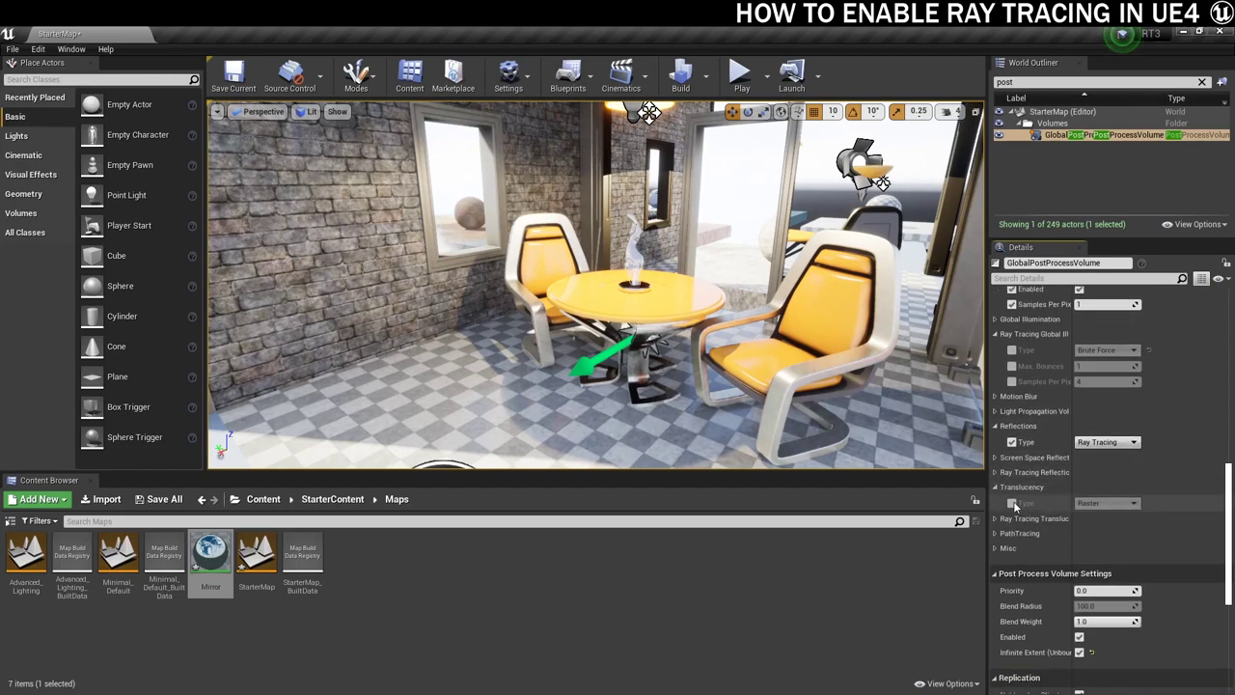
left_click(1093, 504)
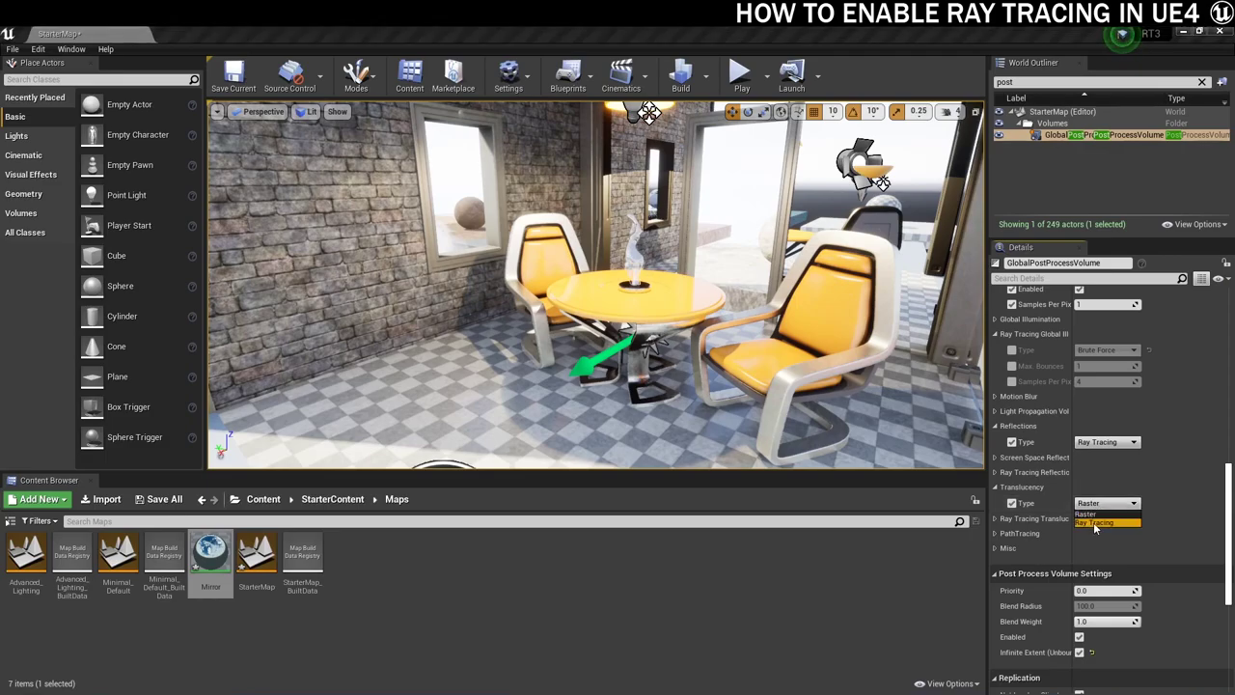
left_click(1095, 522)
right_click_drag(656, 115, 762, 308)
Frame and orbit around the glass Statue on the table to inspect its ray-traced look
left_click(784, 337)
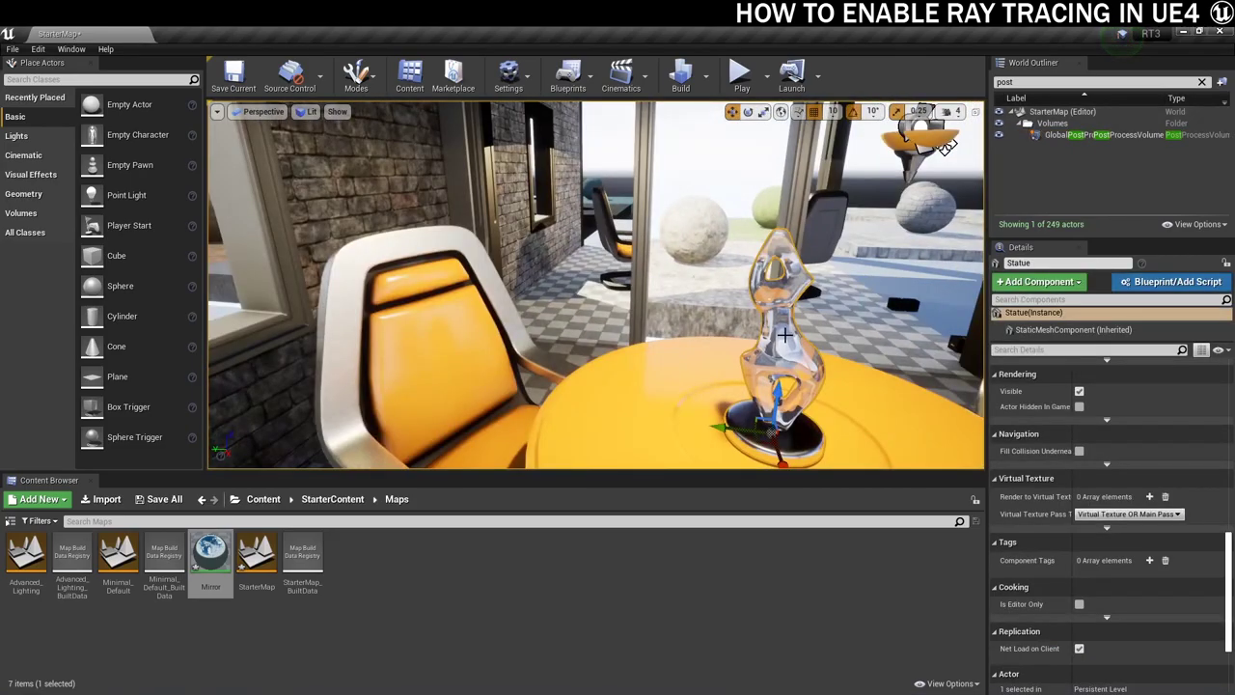
key("f")
key("Escape")
left_click_drag(784, 337, 664, 258, "alt")
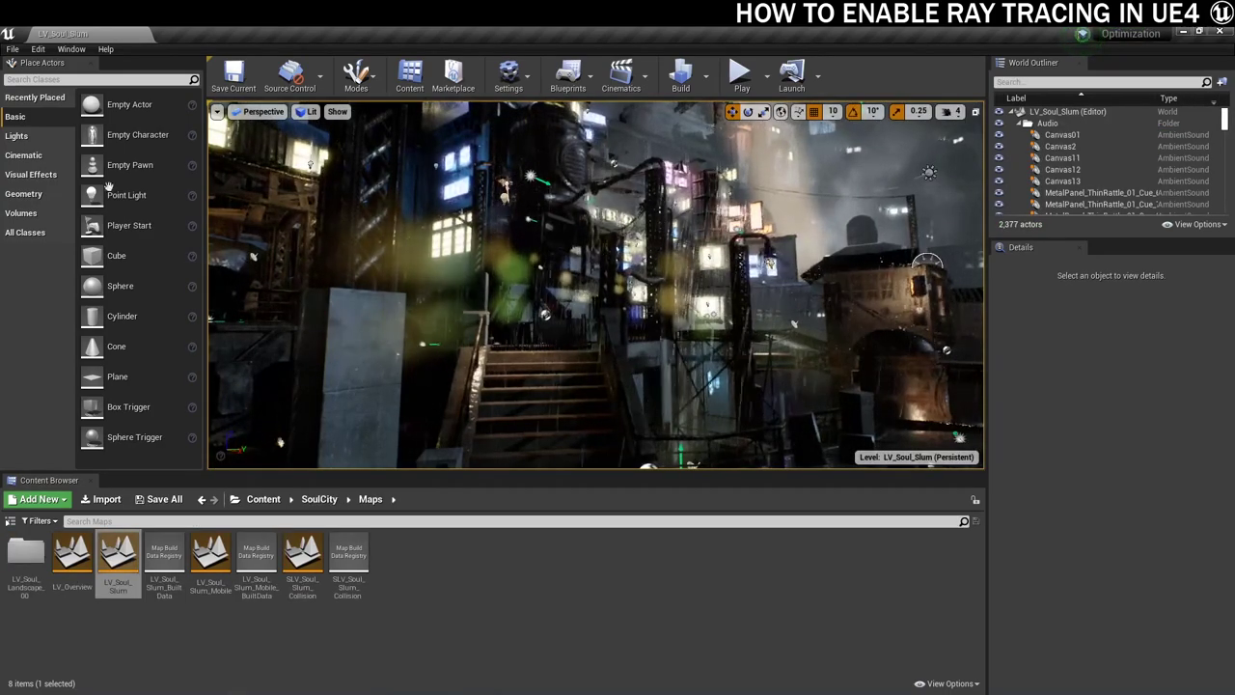
In maximized Project Settings, set the Windows platform's Default RHI to DirectX 12
left_click(38, 49)
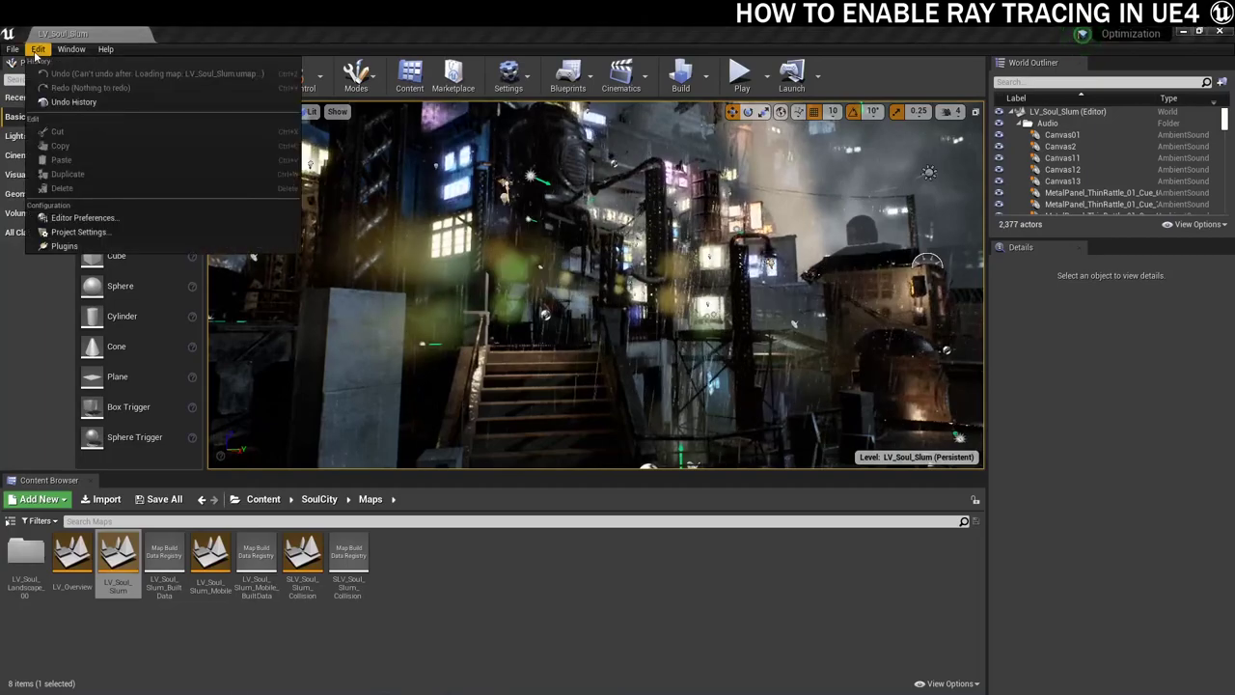
left_click(79, 232)
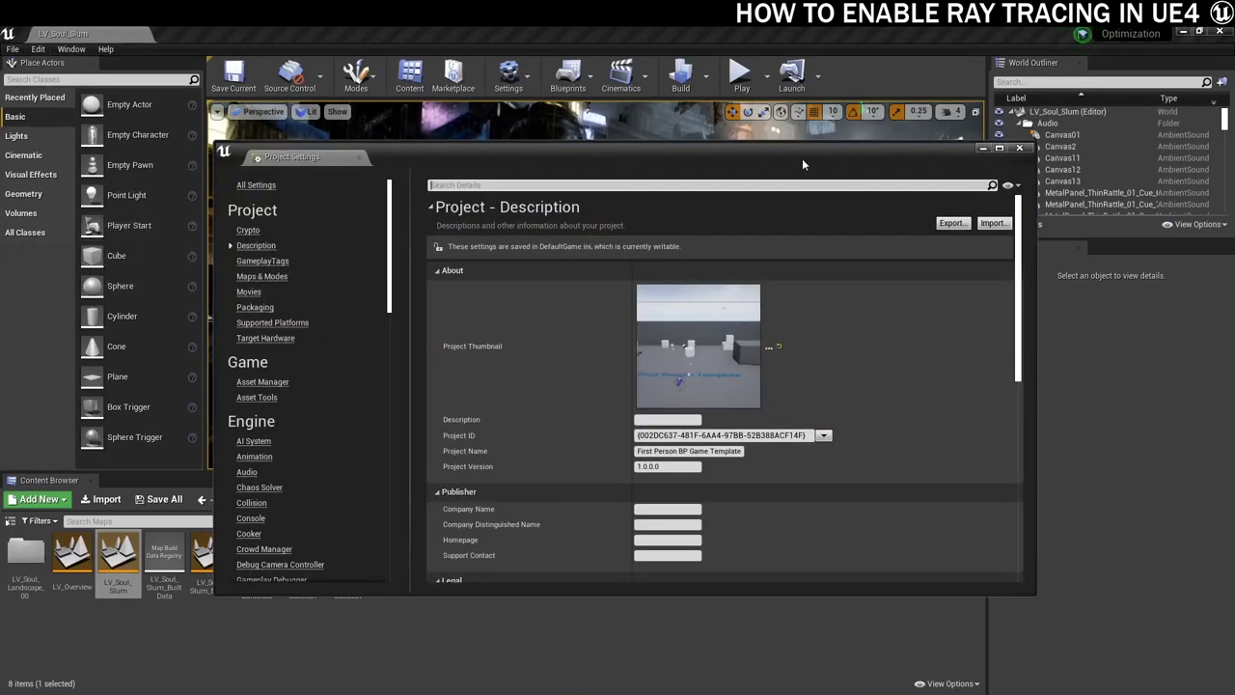
left_click(999, 148)
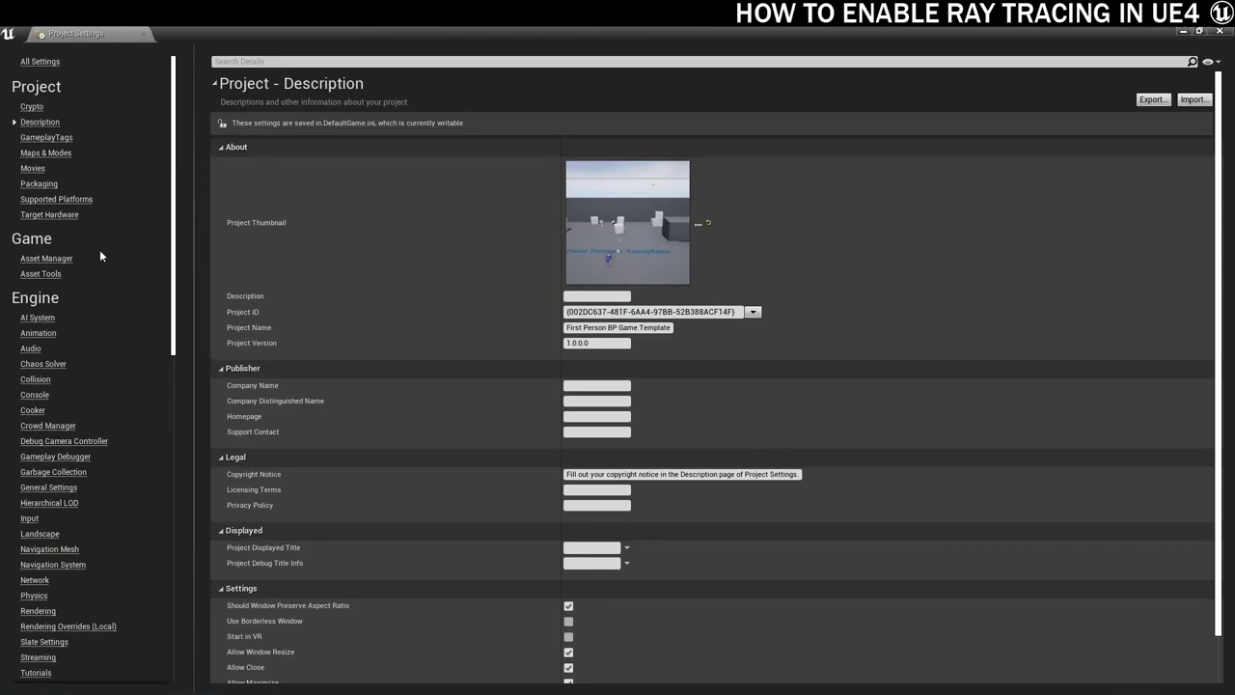
scroll(101, 252, "down", 10)
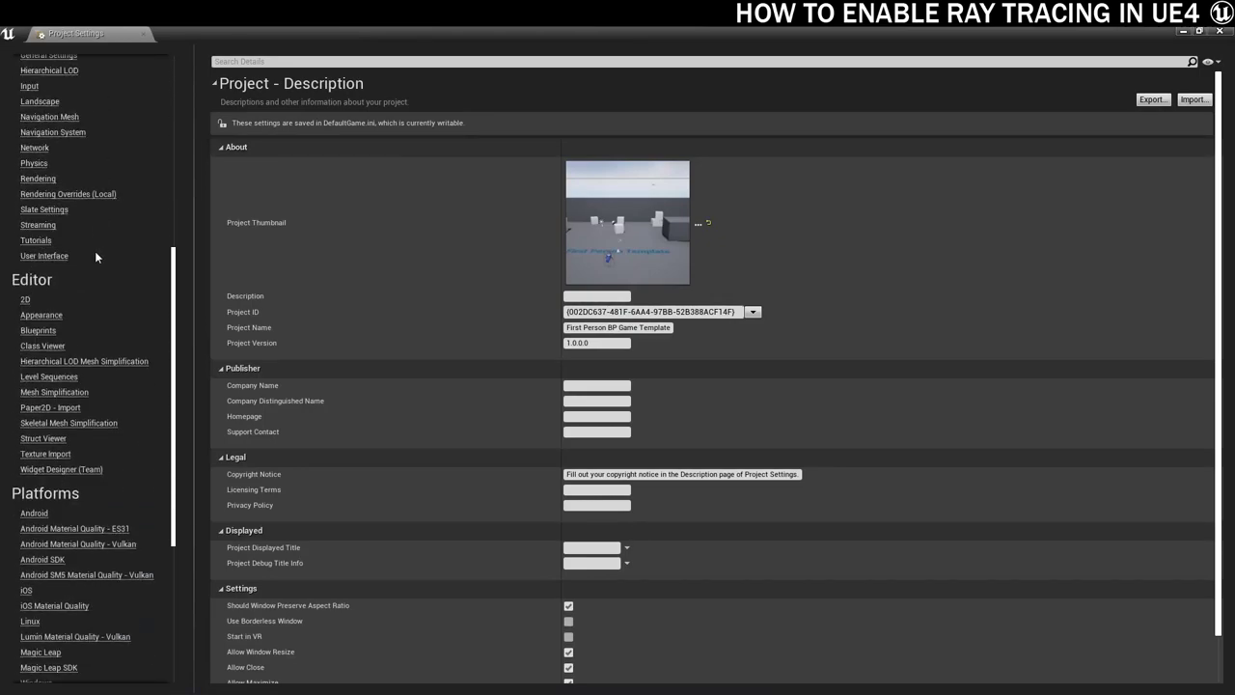
scroll(95, 253, "down", 5)
left_click(29, 457)
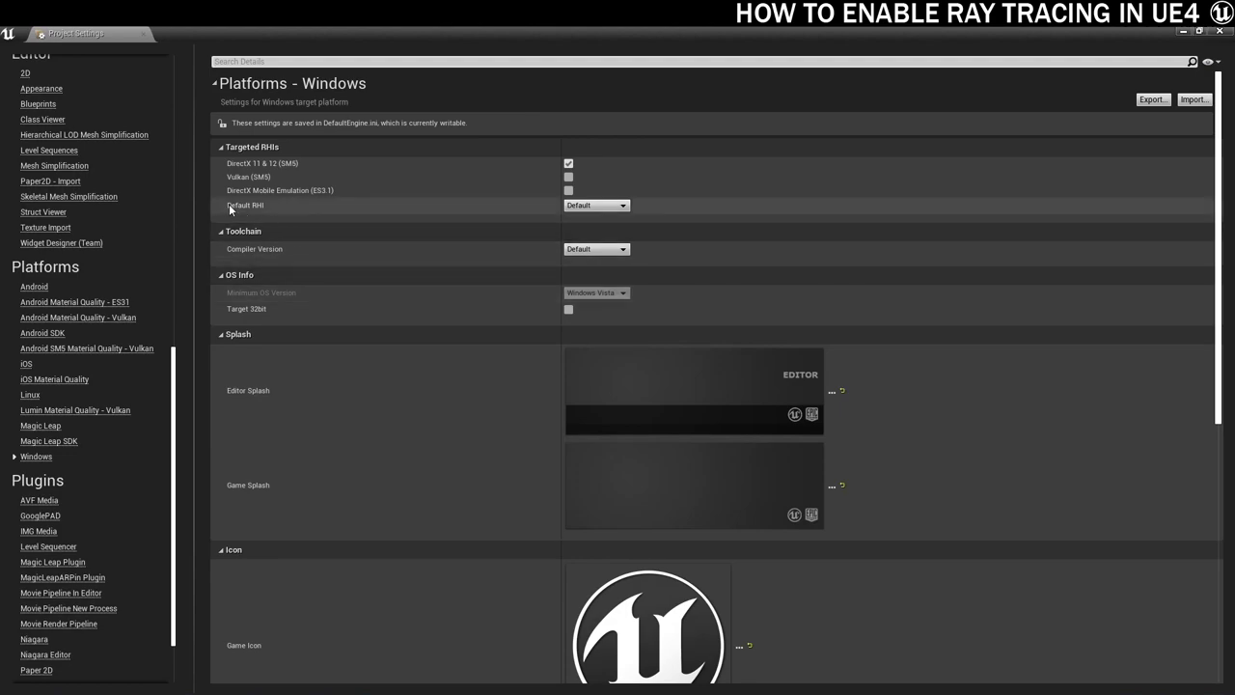
left_click(598, 207)
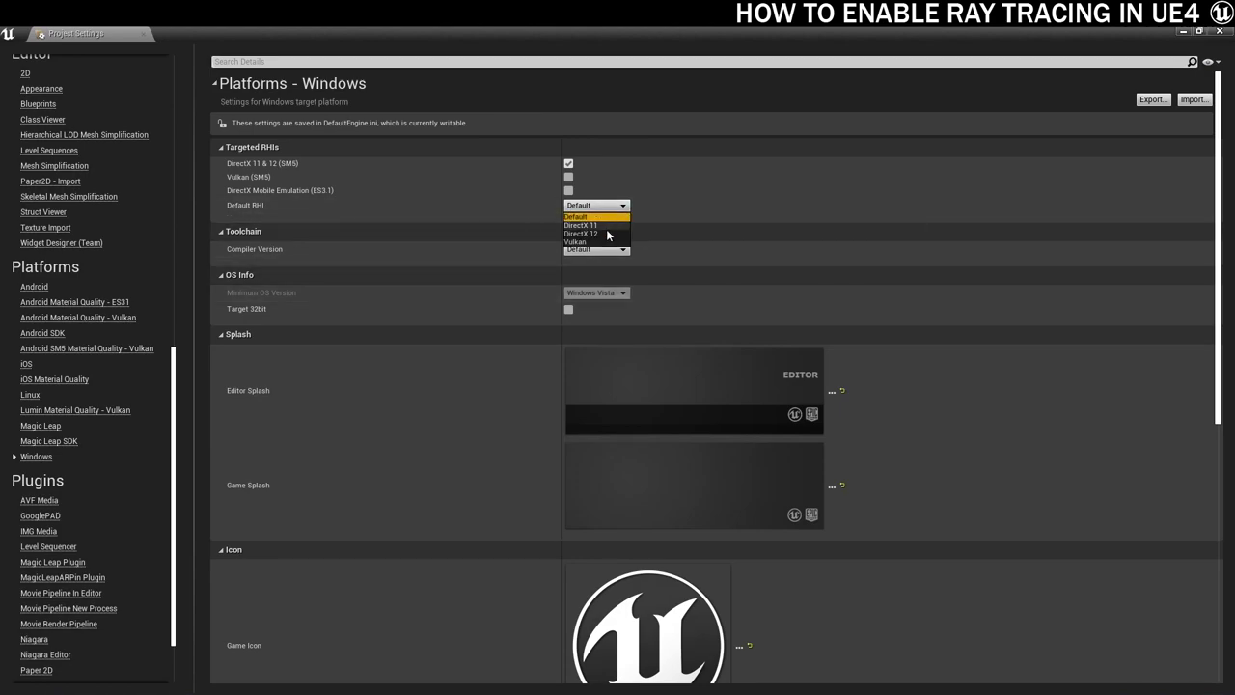
left_click(607, 233)
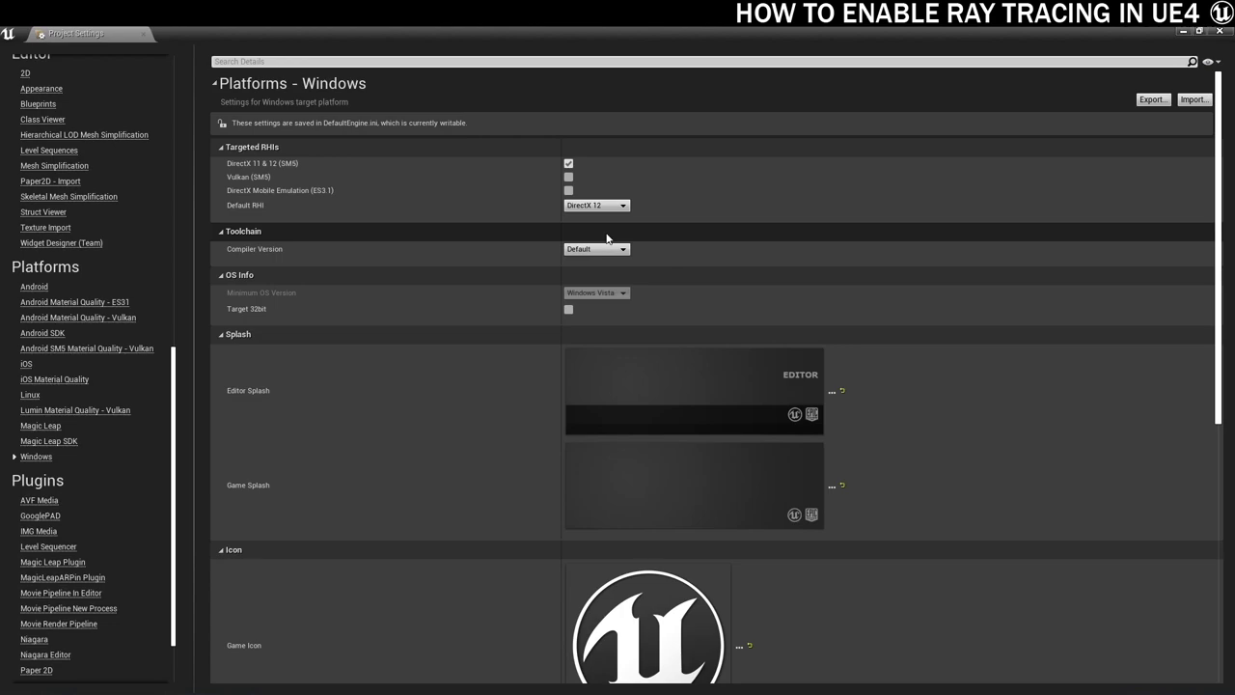
scroll(81, 428, "up", 5)
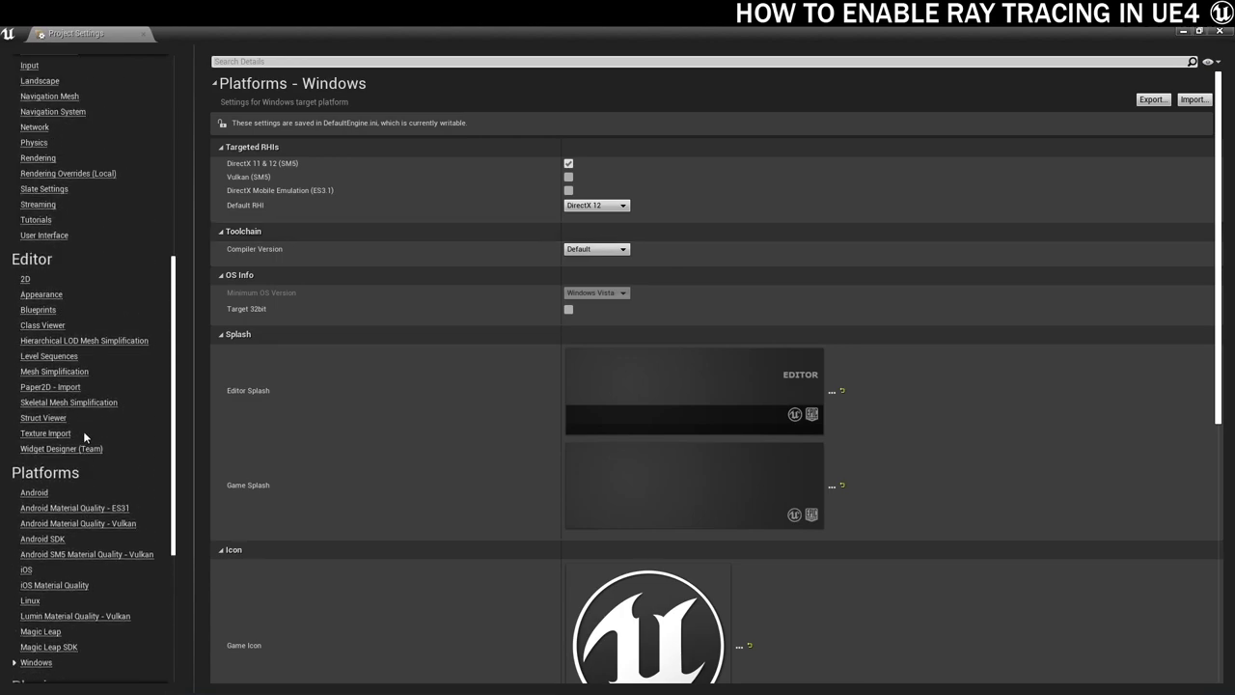
scroll(83, 437, "up", 5)
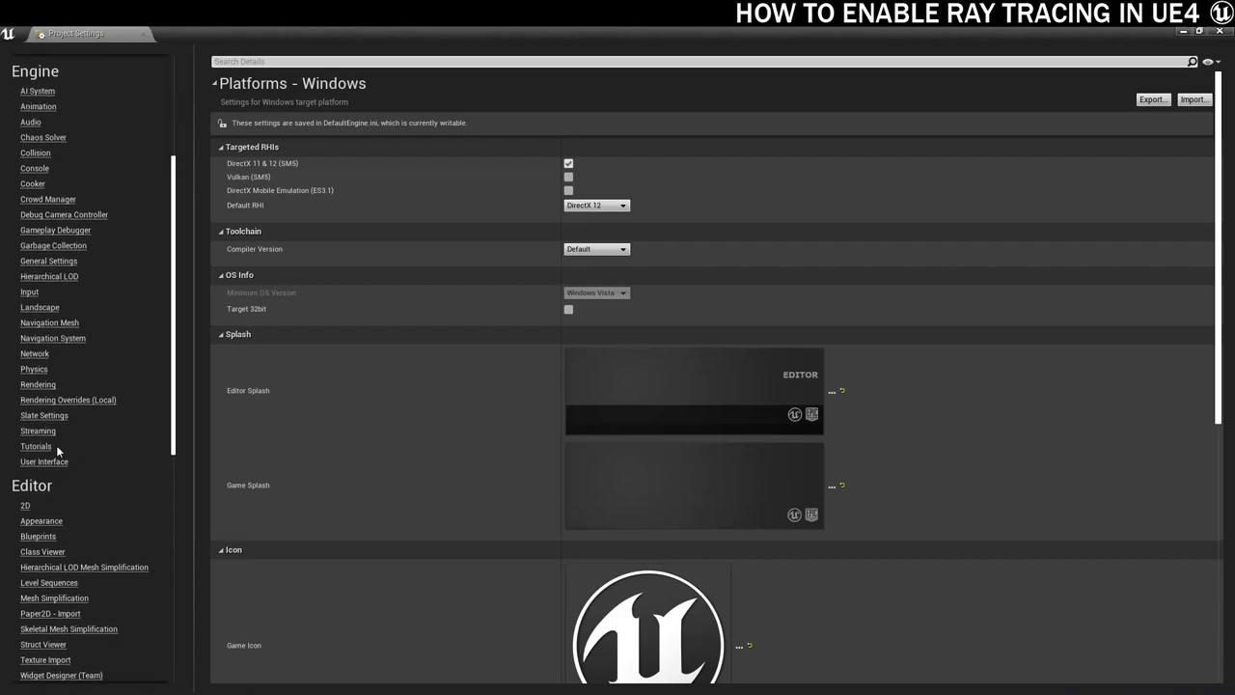
Enable Ray Tracing under Engine > Rendering, accept skin cache, and restart the editor
left_click(36, 385)
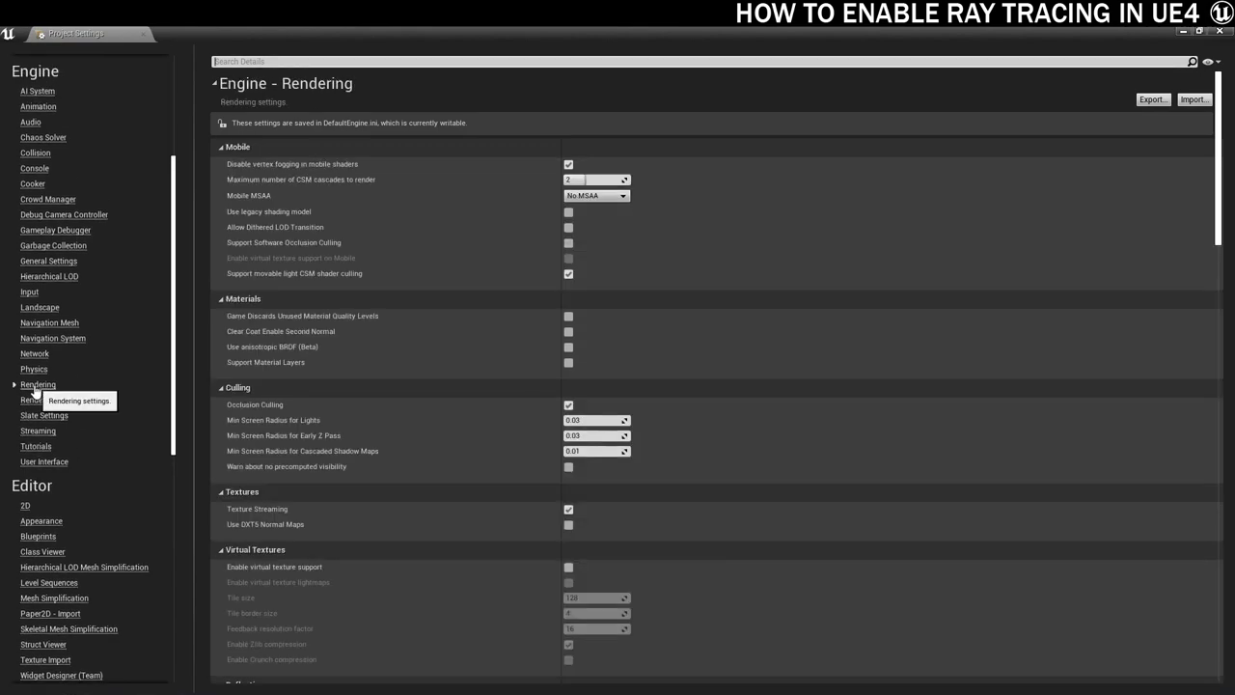
scroll(510, 328, "down", 8)
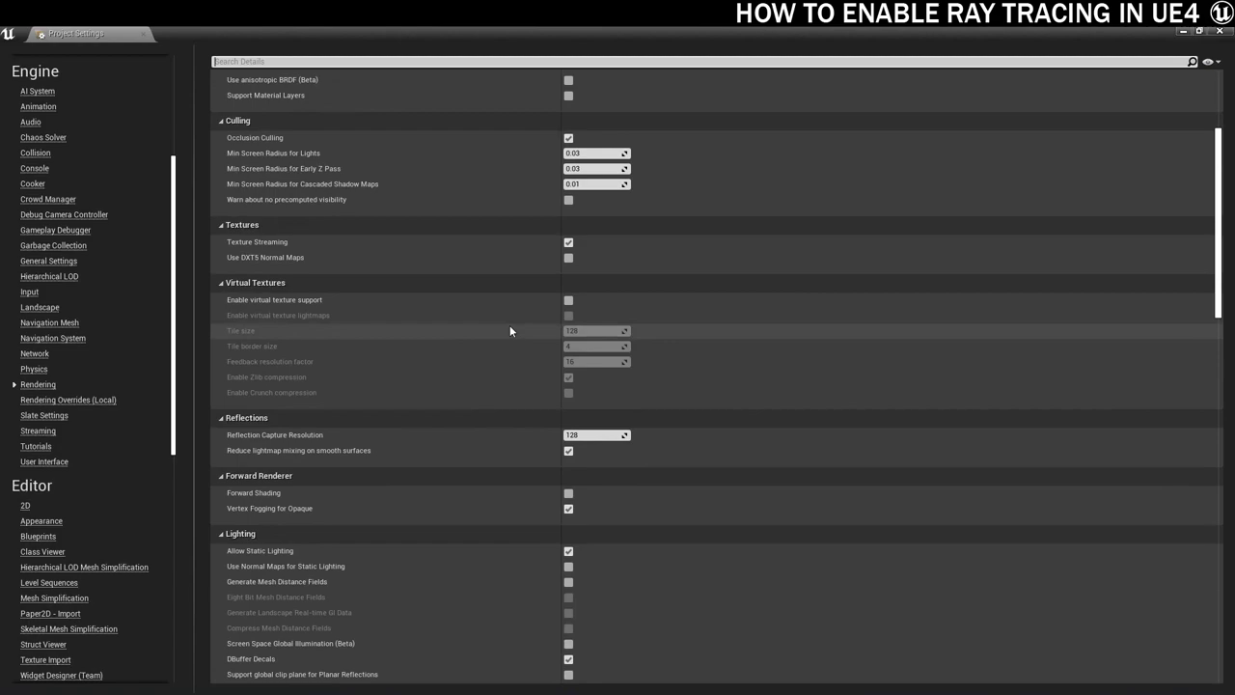
scroll(509, 333, "down", 15)
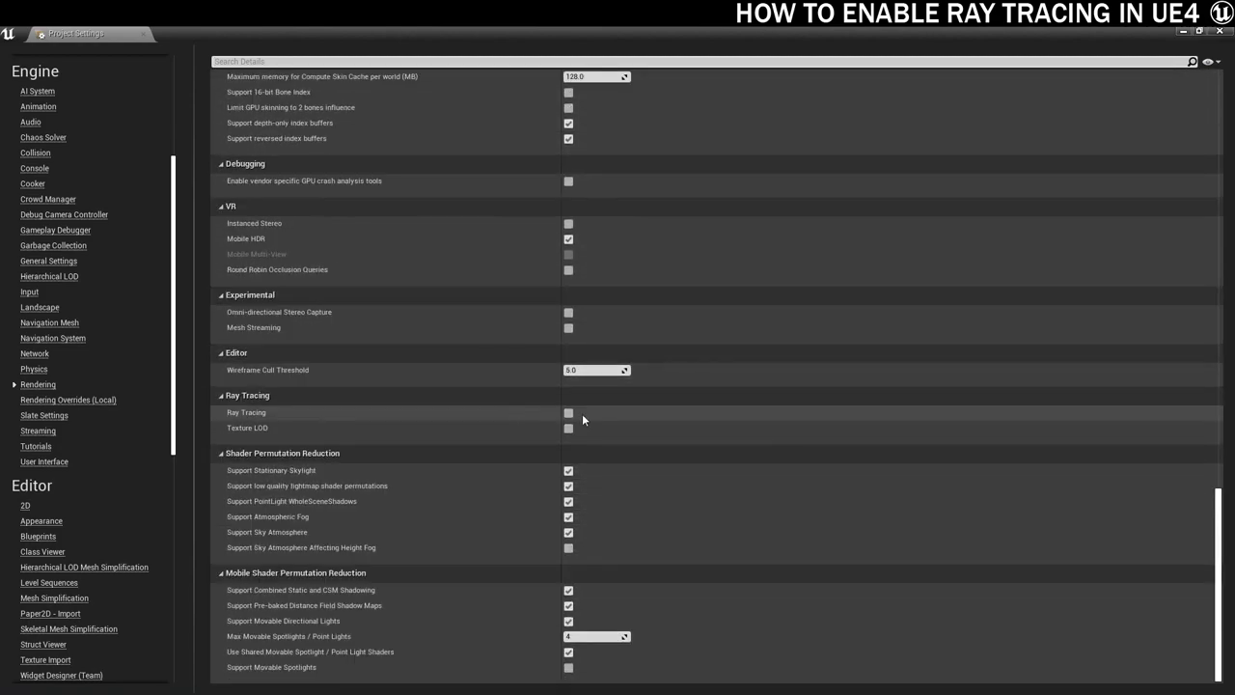
left_click(568, 413)
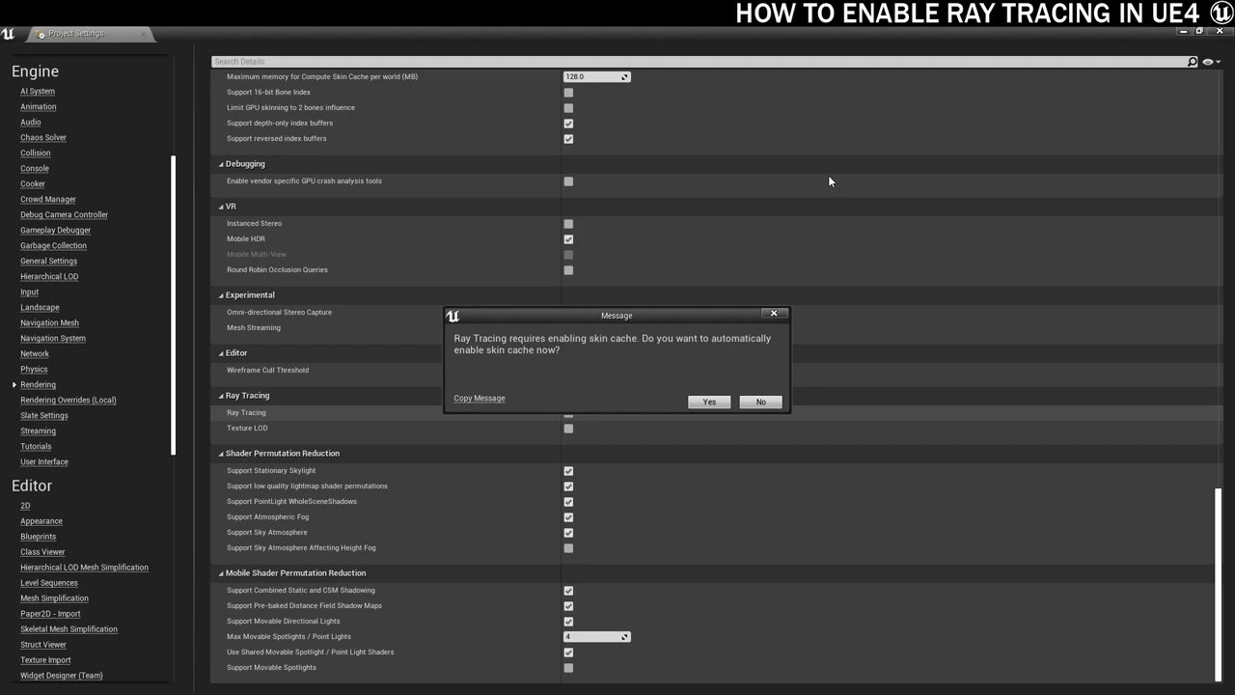
left_click(709, 402)
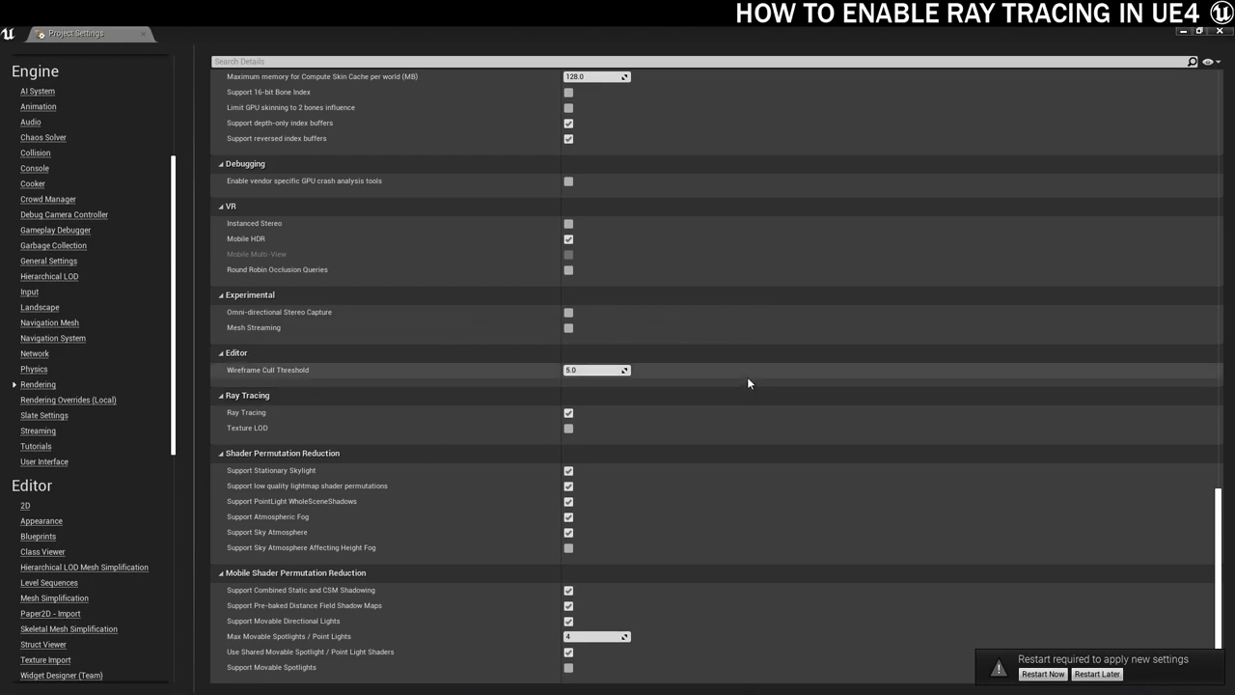
left_click(1034, 673)
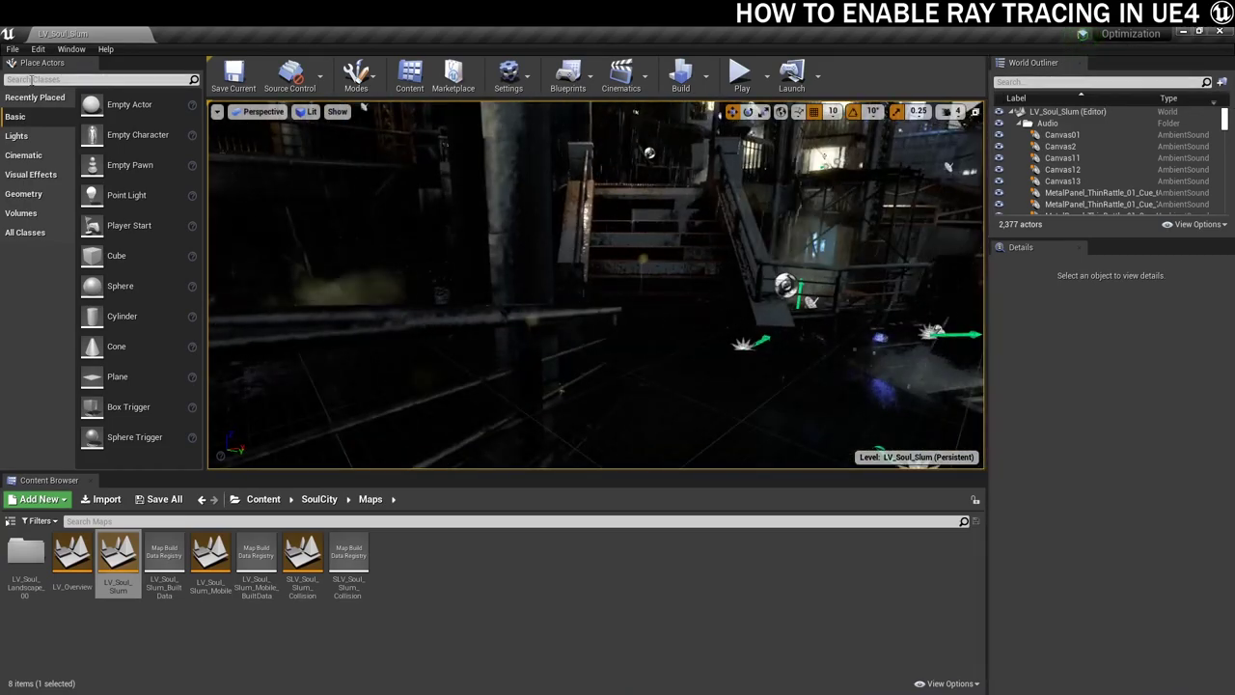
Search 'post' in Place Actors, place a Post Process Volume, and scroll to its Ray Tracing settings
left_click(58, 79)
type("post")
left_click_drag(72, 105, 719, 280)
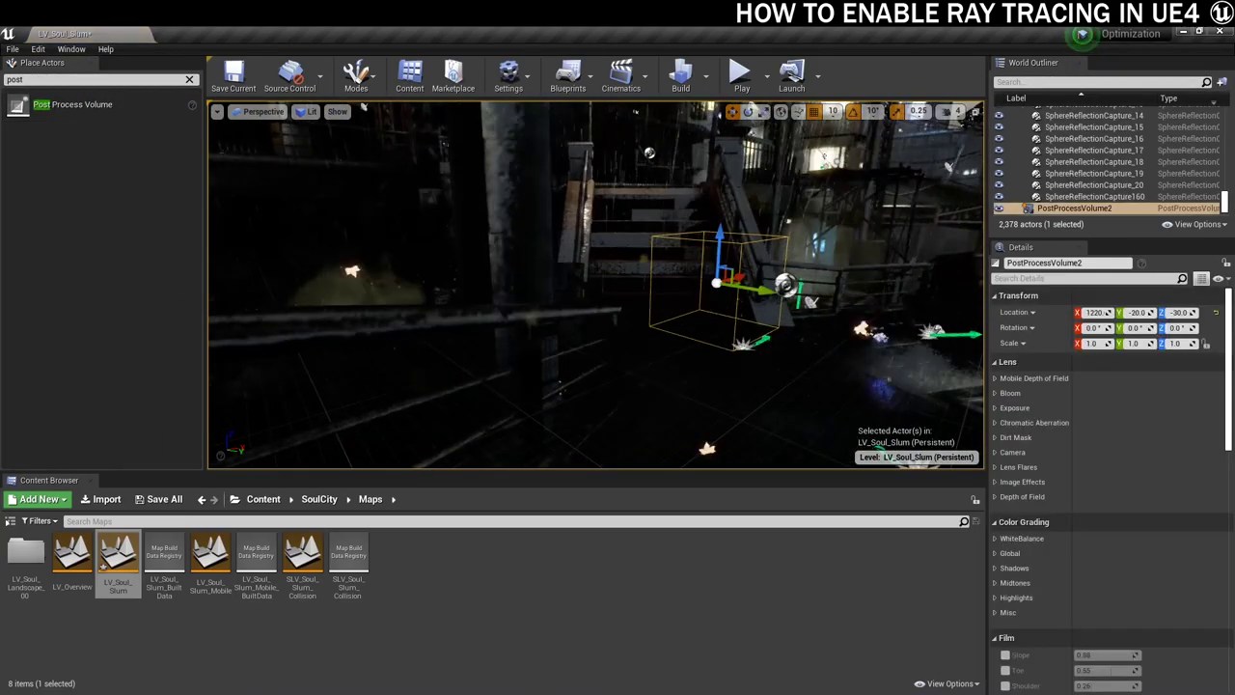
scroll(1091, 410, "down", 10)
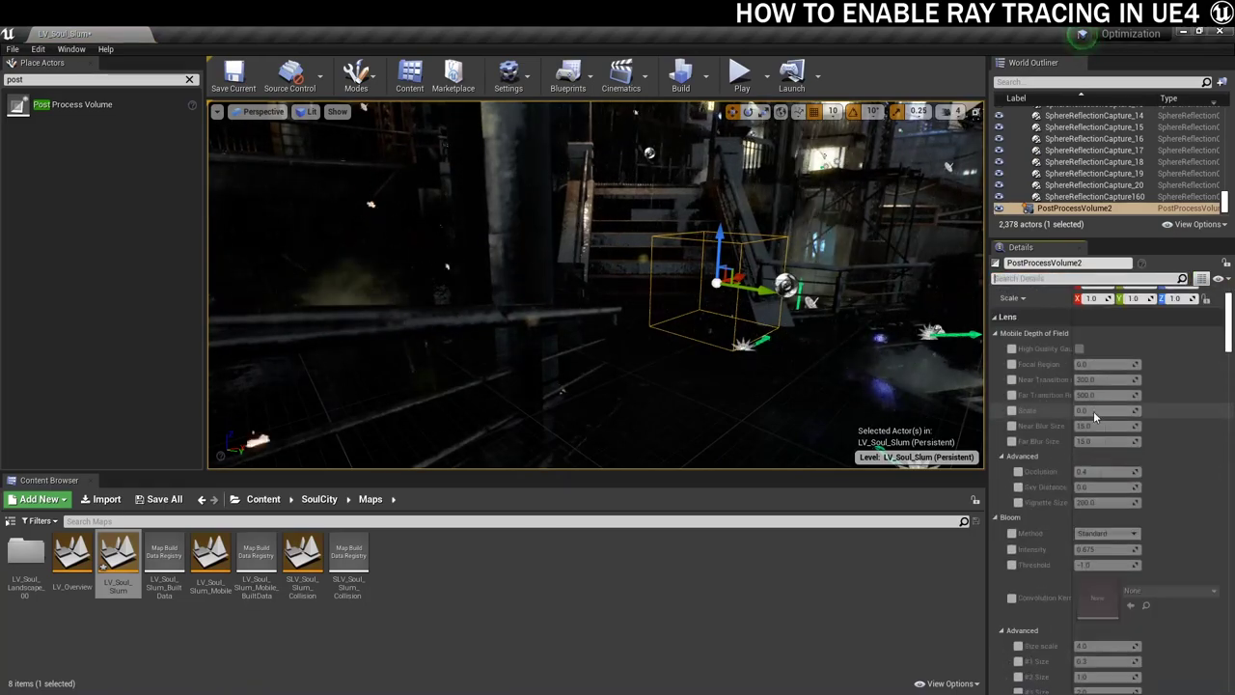
scroll(1039, 412, "down", 15)
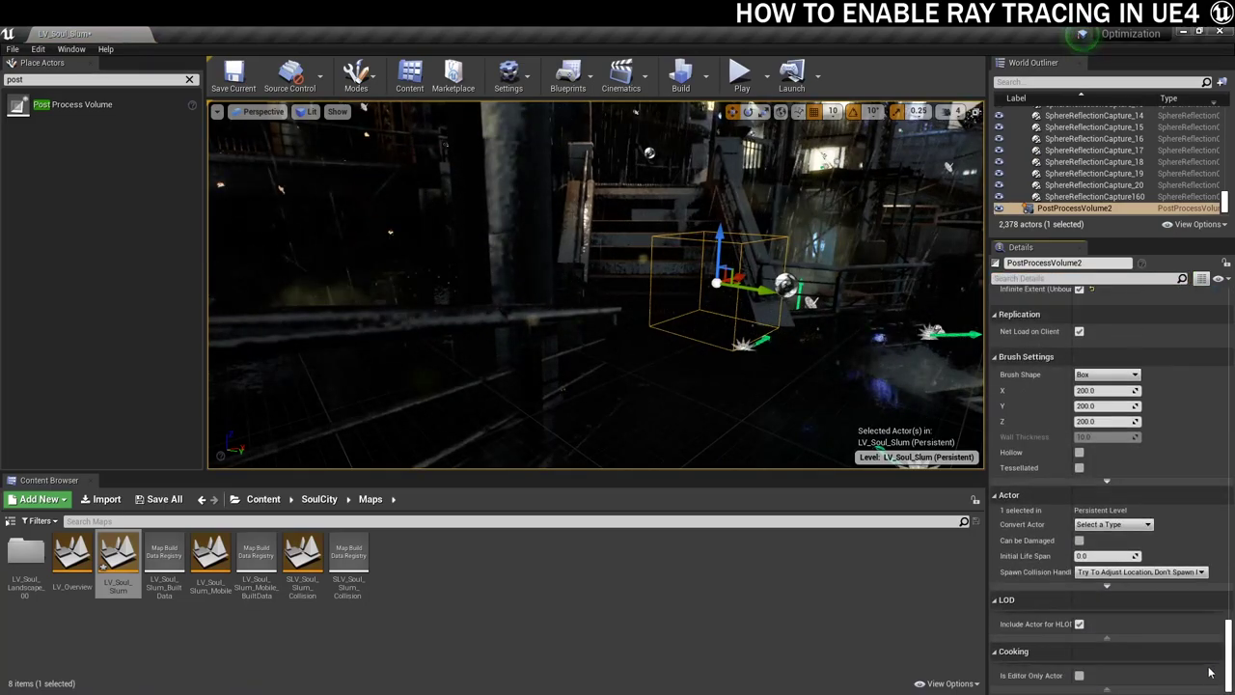
left_click_drag(1214, 608, 1220, 527)
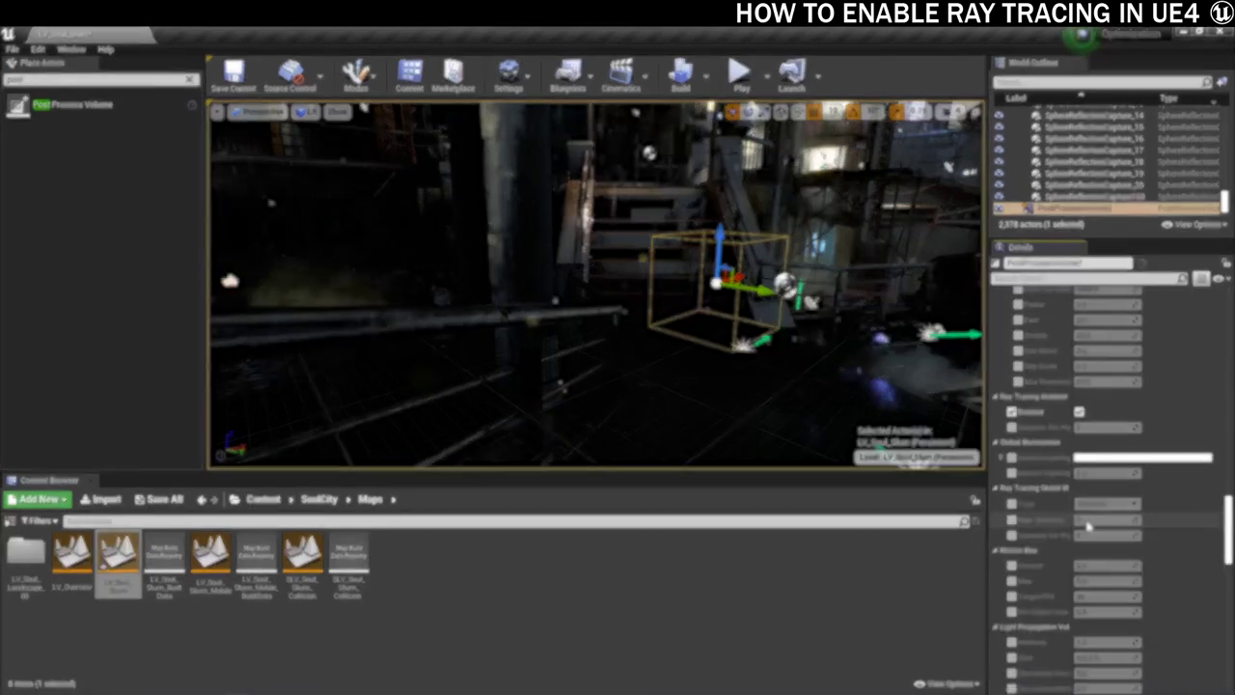